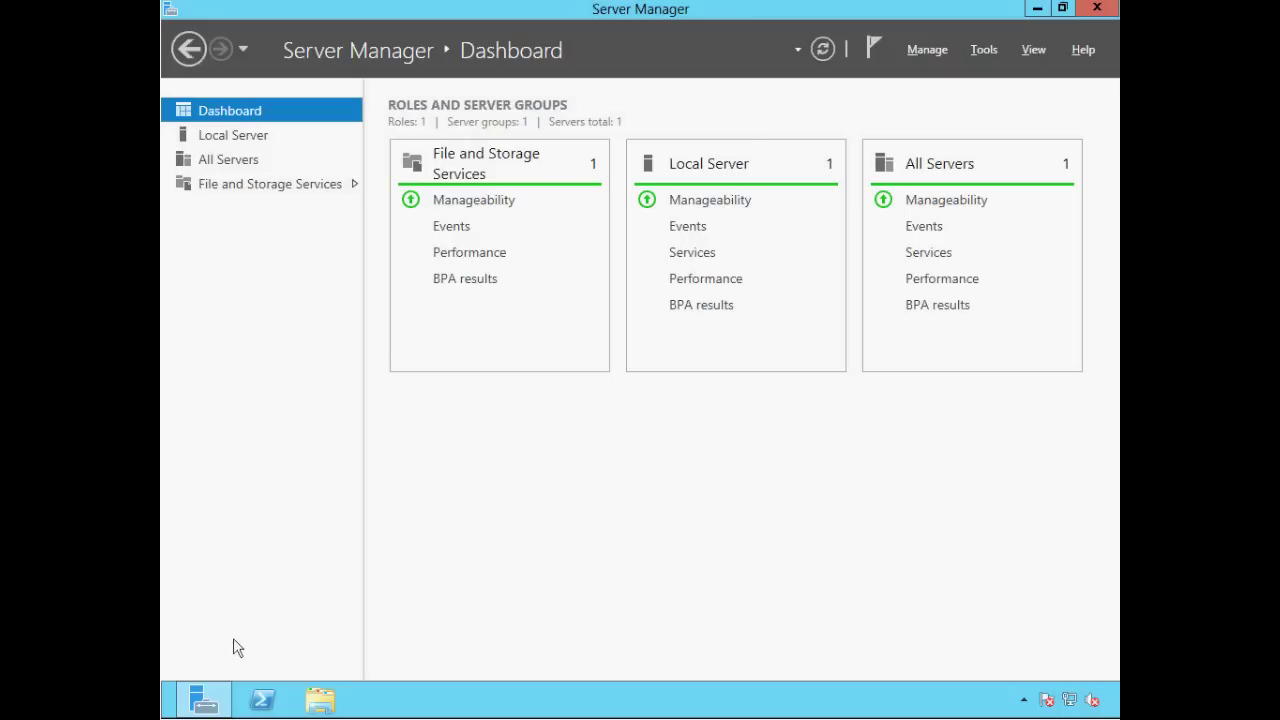
Review Server1's computer name and WORKGROUP membership on Local Server, cancelling without changes
click(215, 138)
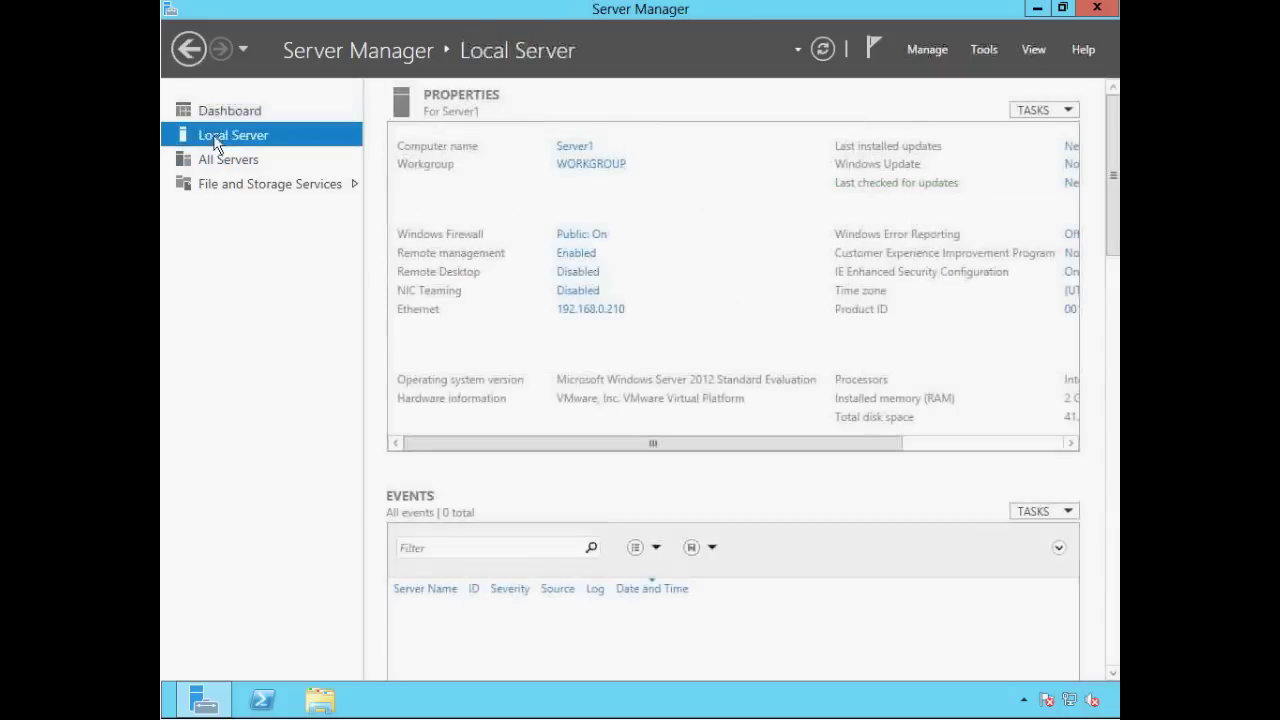
click(566, 148)
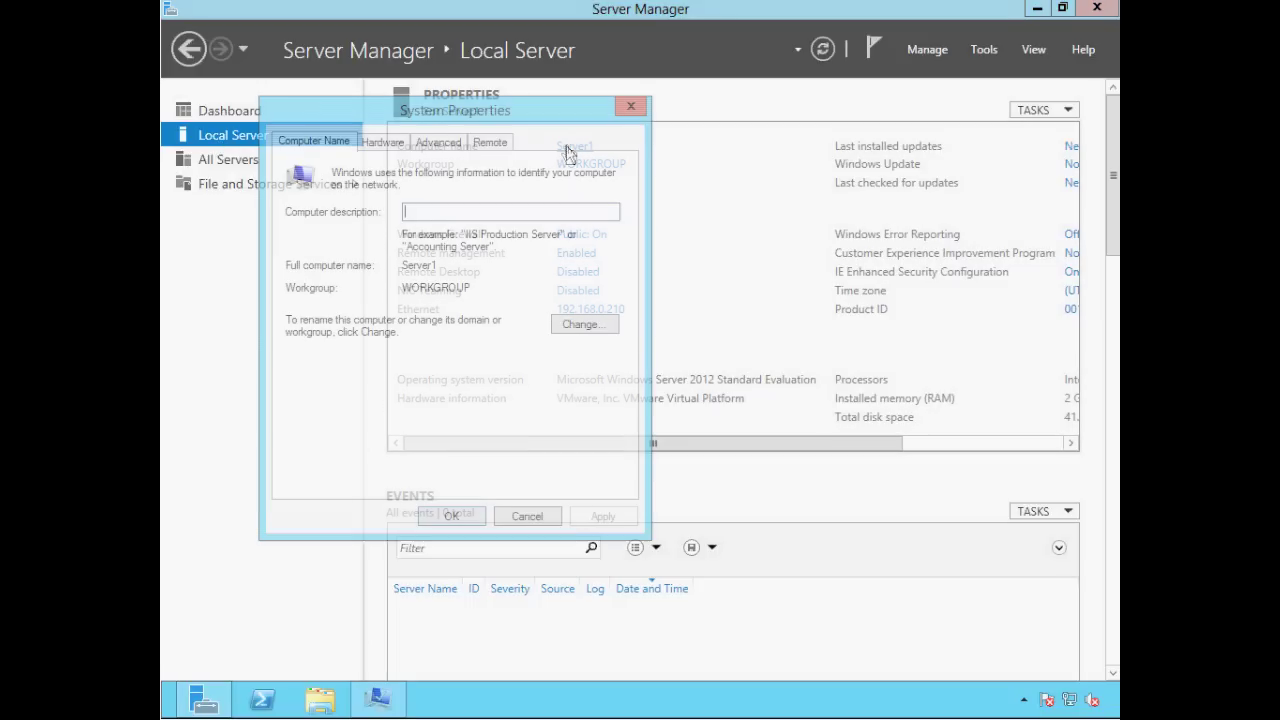
click(573, 334)
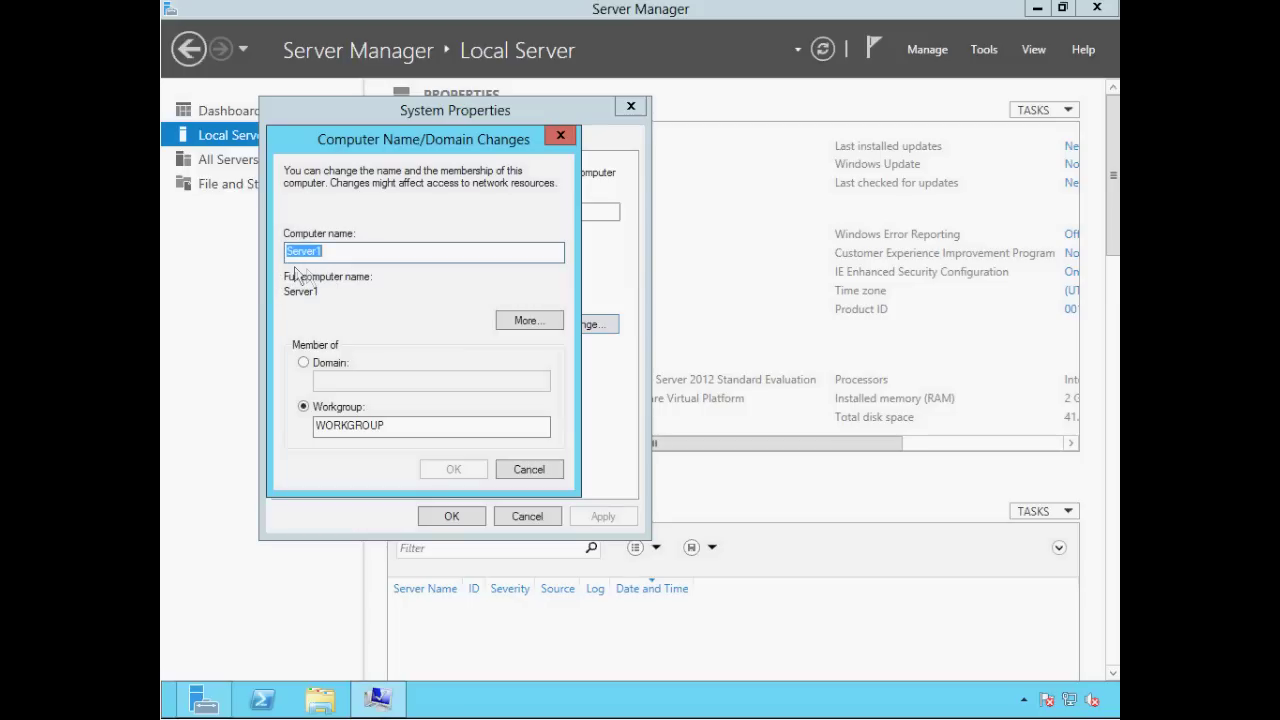
click(525, 469)
click(527, 516)
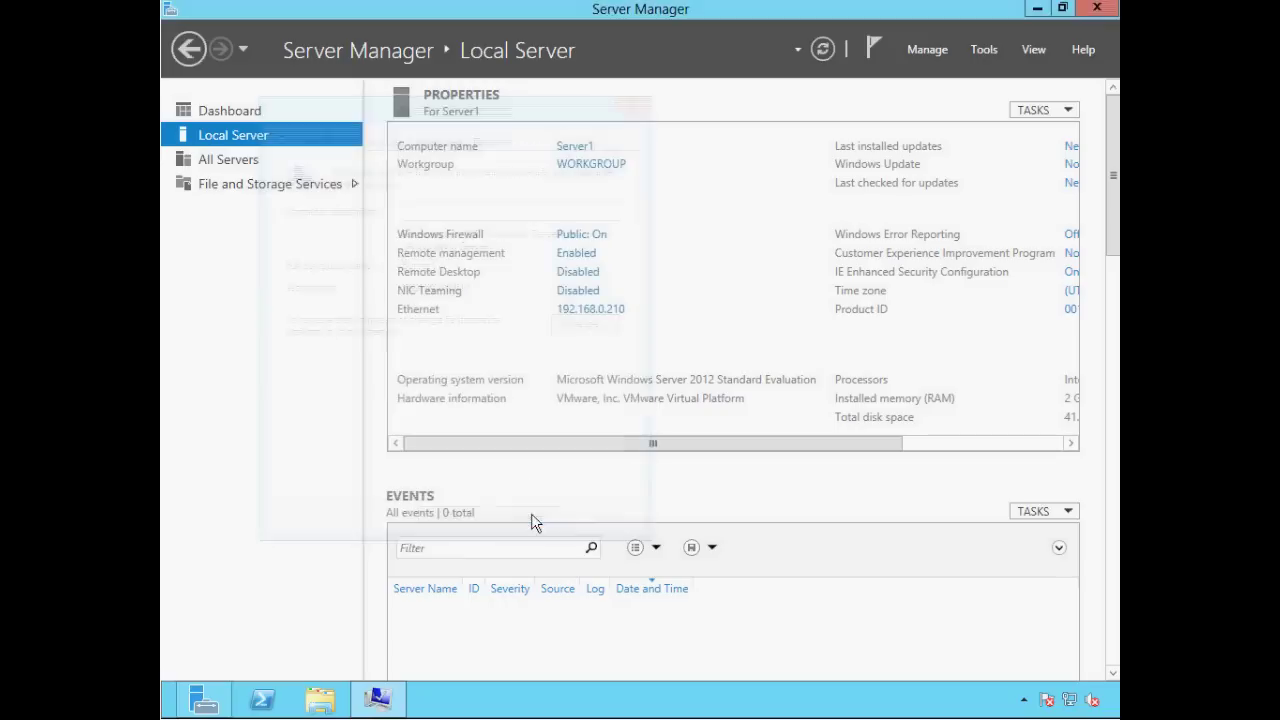
Apply the Ethernet adapter's static IPv4 settings (192.168.0.210) with a preferred DNS server, then close the network windows
click(568, 311)
right_click(363, 204)
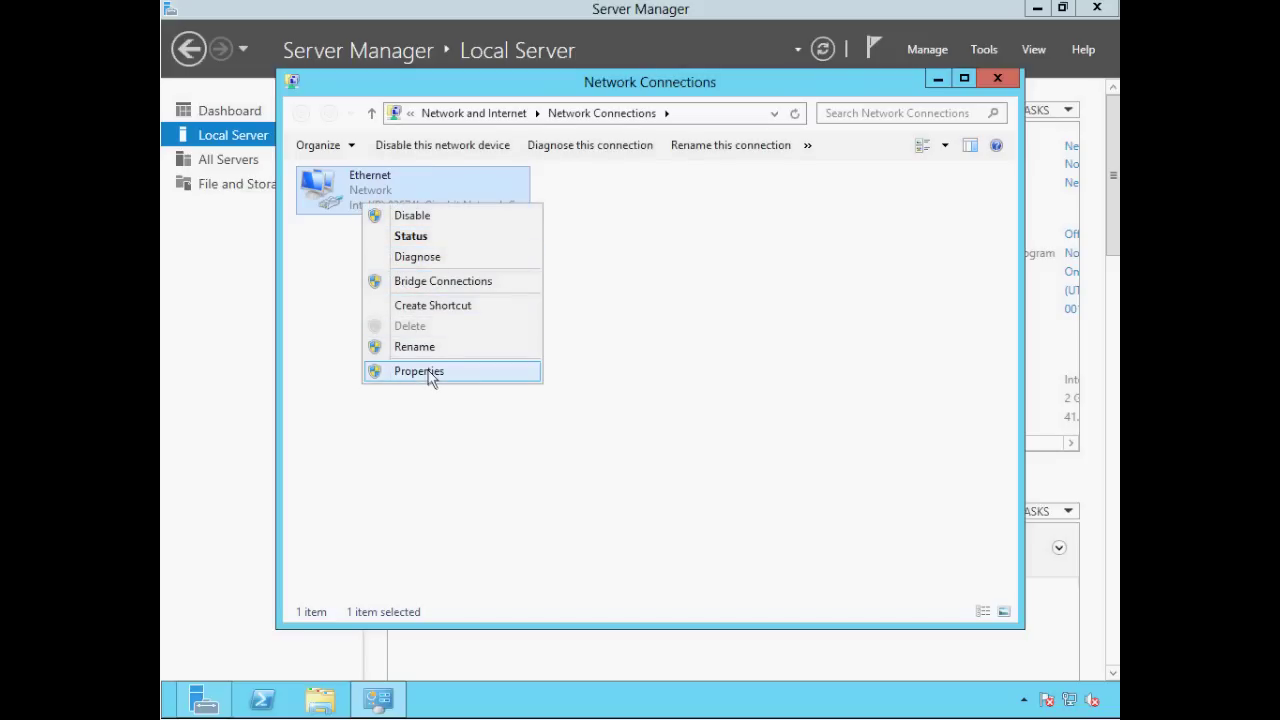
click(430, 372)
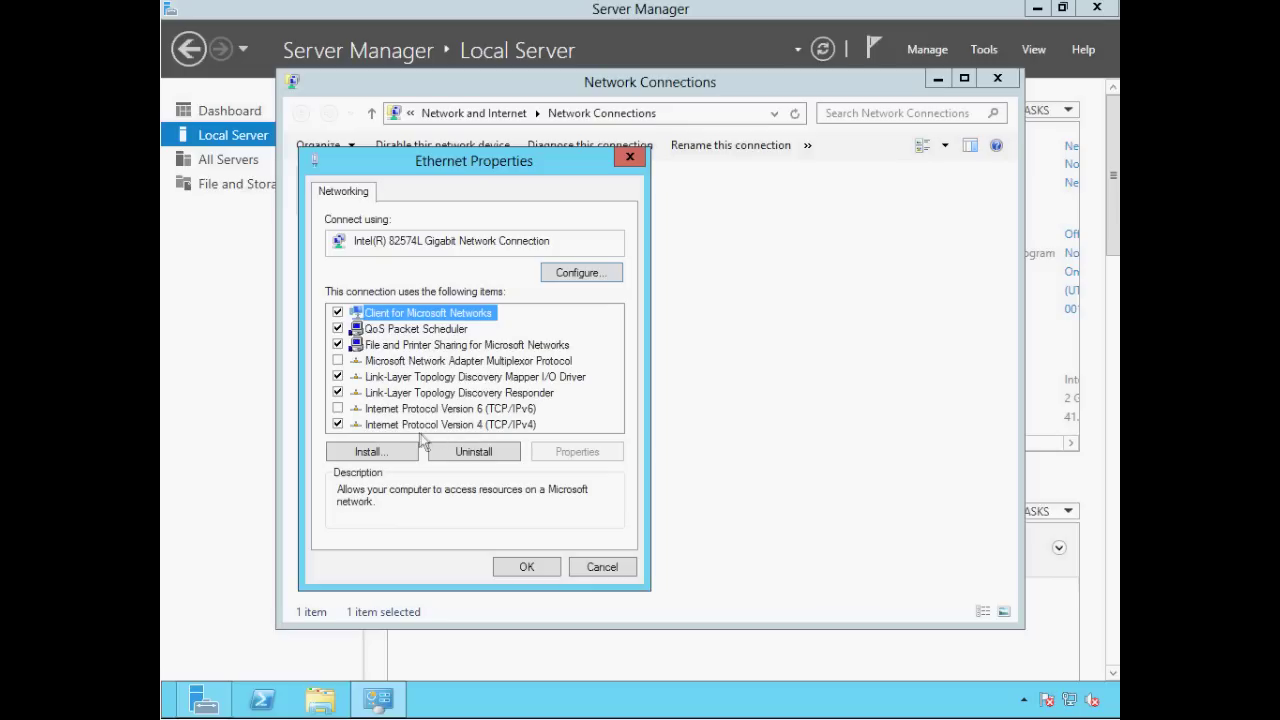
click(437, 426)
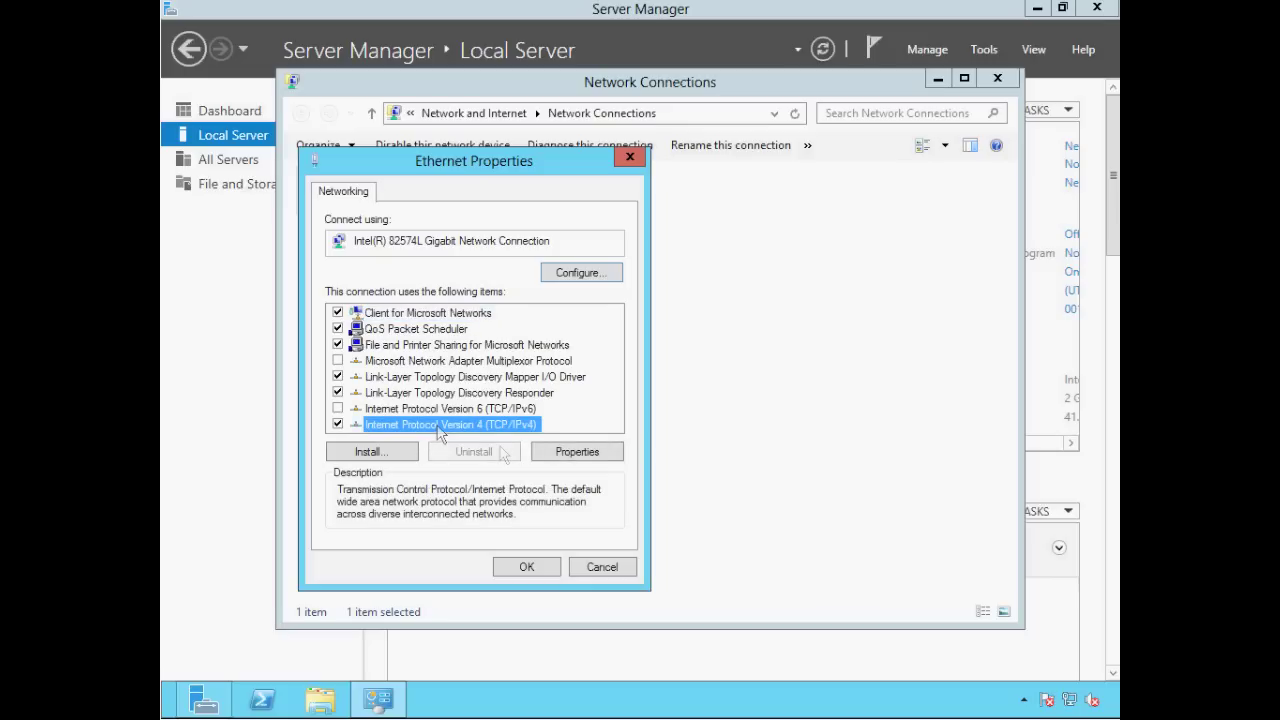
click(560, 454)
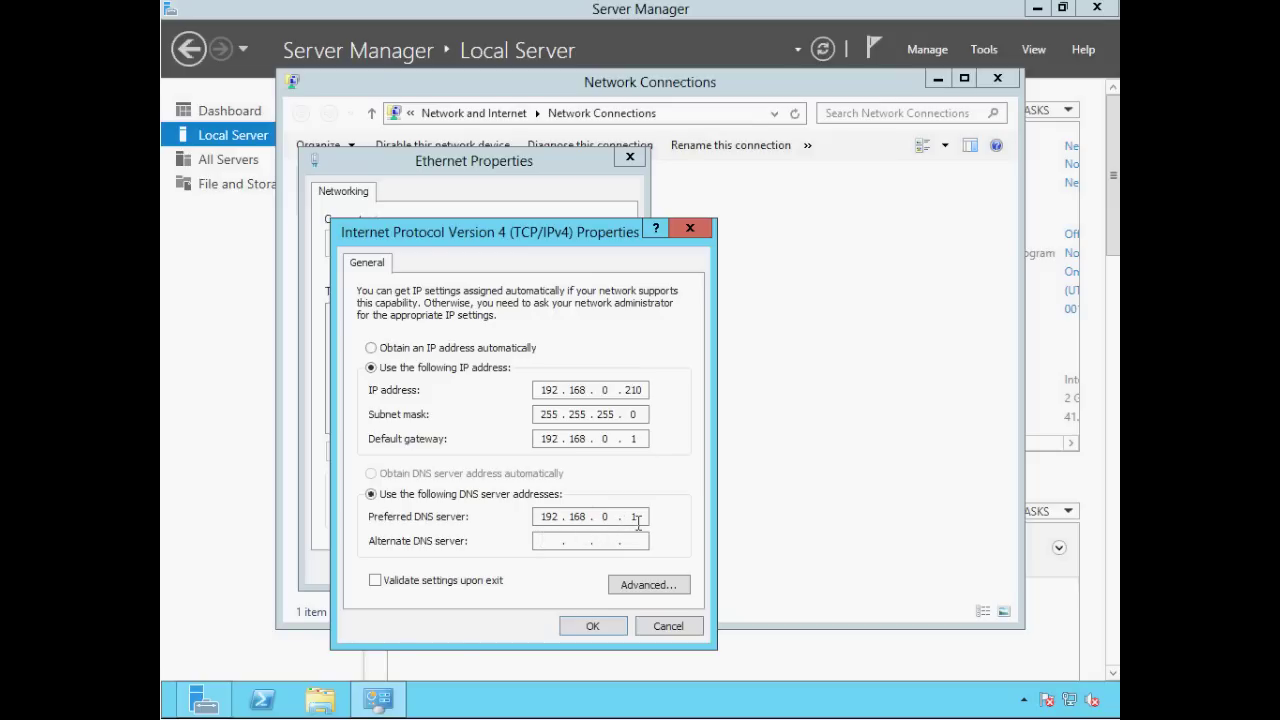
click(605, 627)
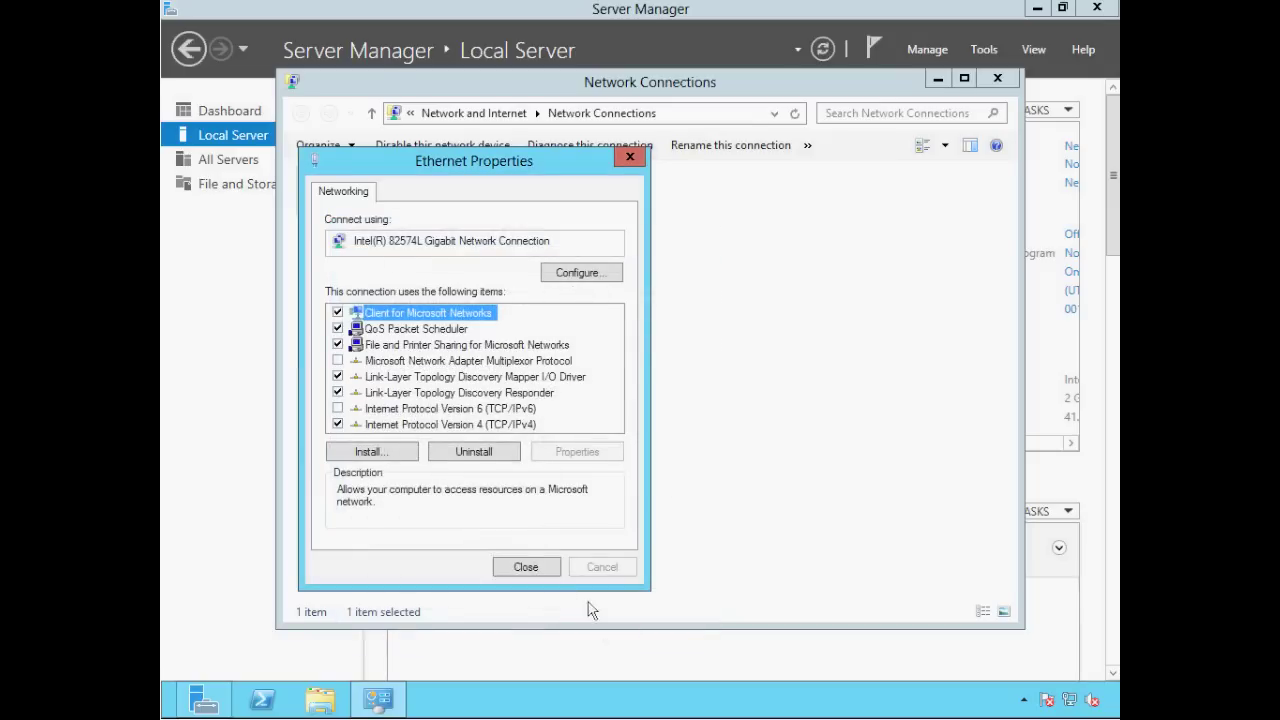
click(526, 567)
click(997, 78)
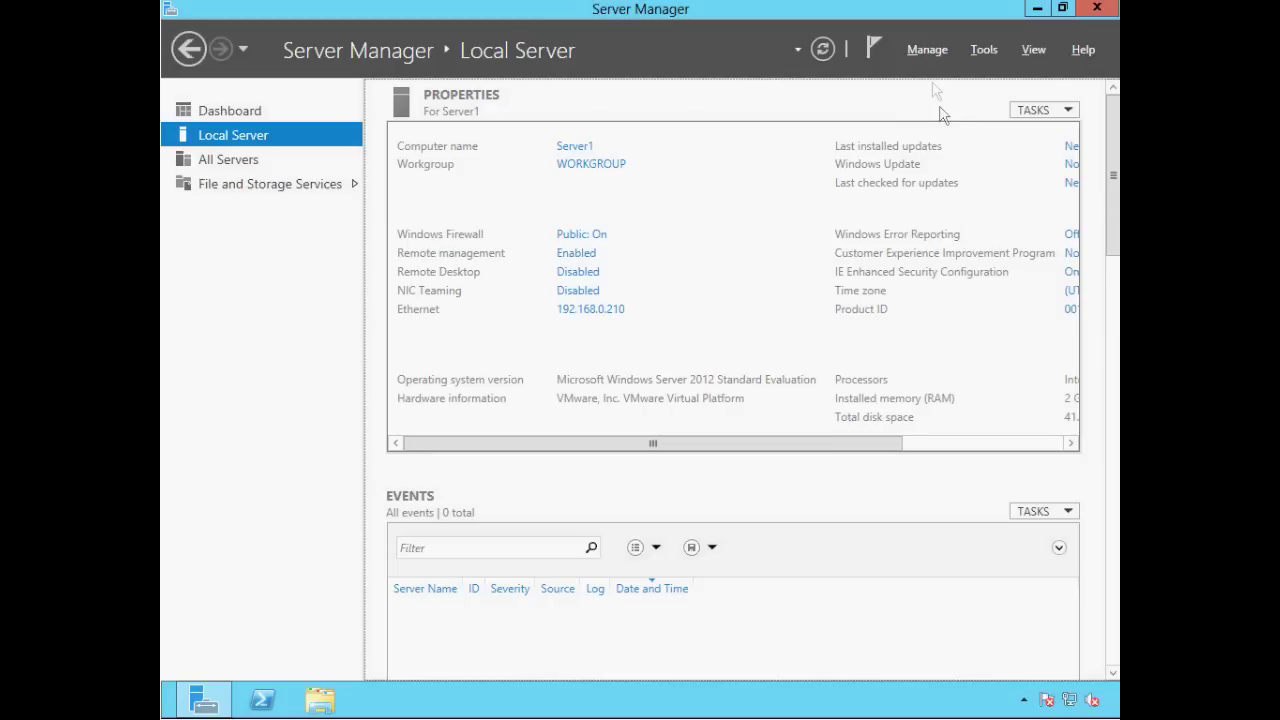
Launch Add Roles and Features with role-based installation and Server1 as the destination
click(928, 52)
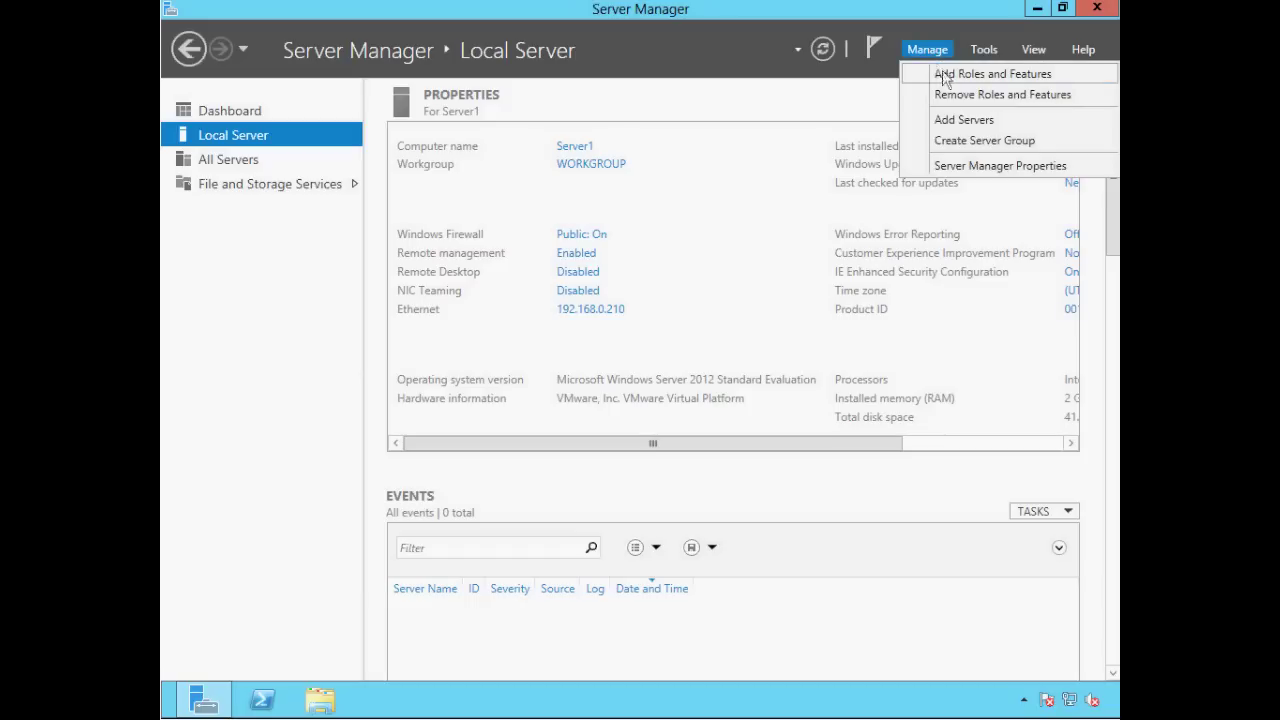
click(945, 75)
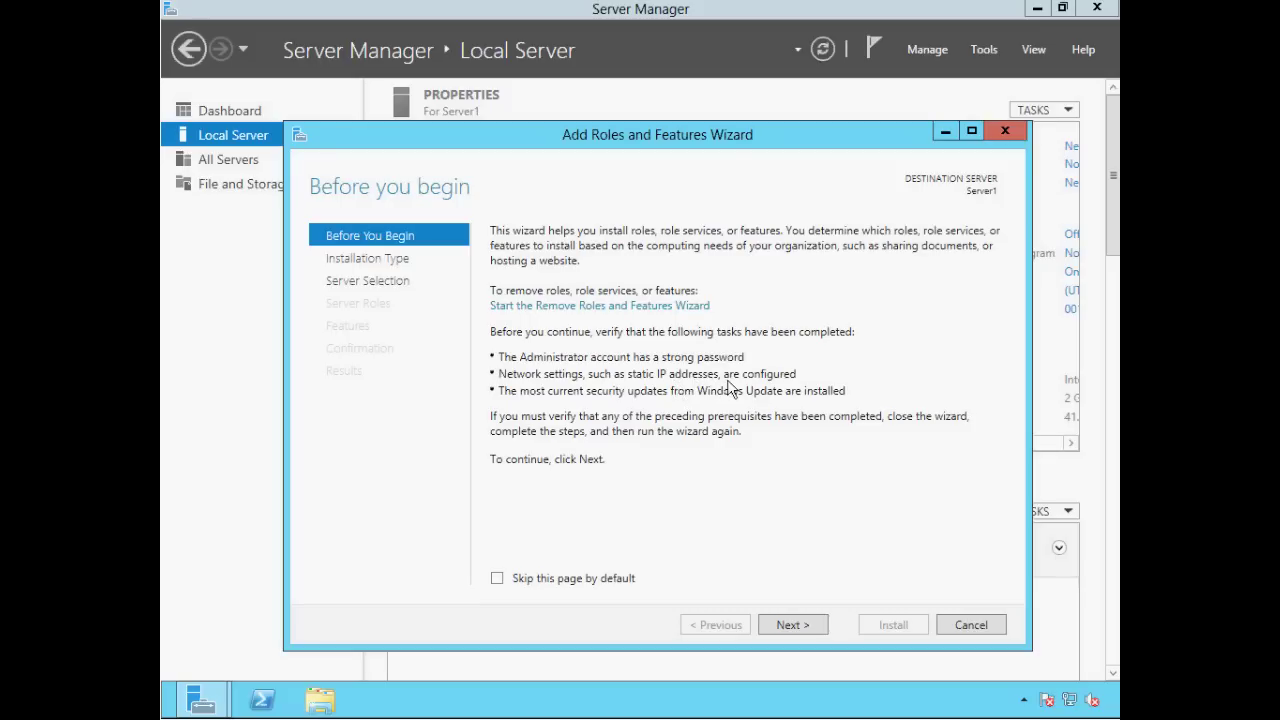
click(800, 630)
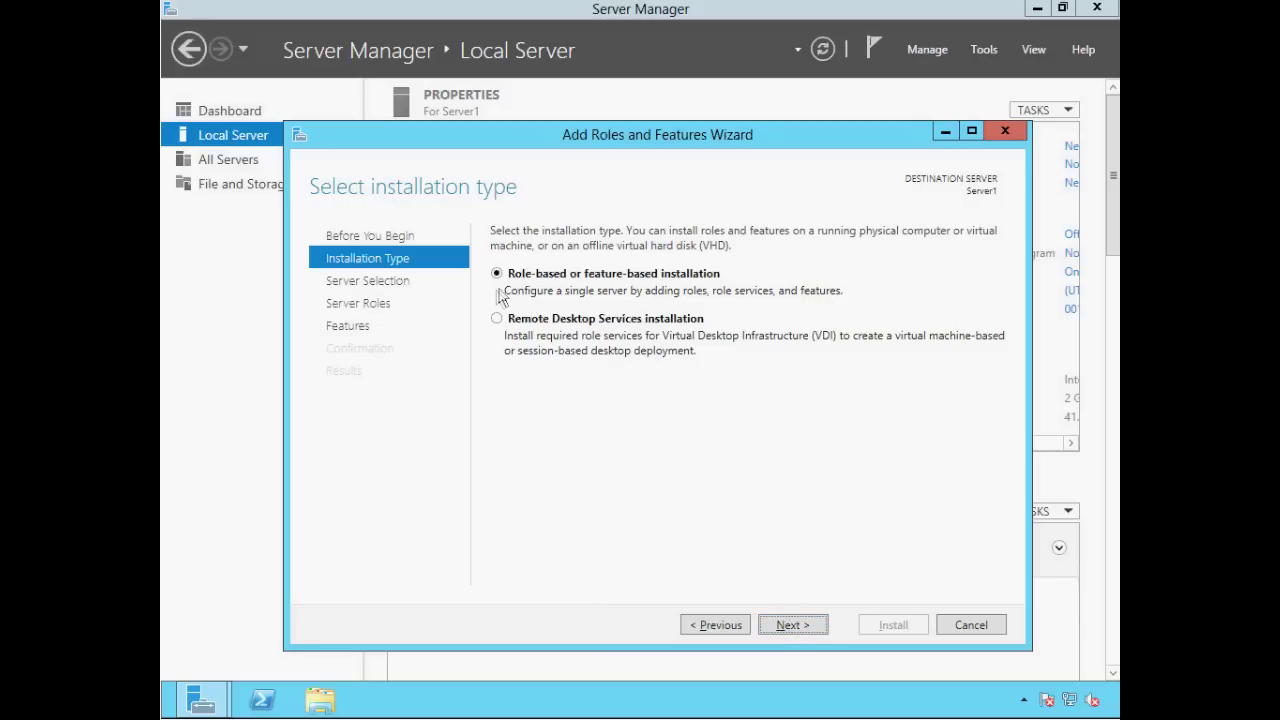
click(789, 626)
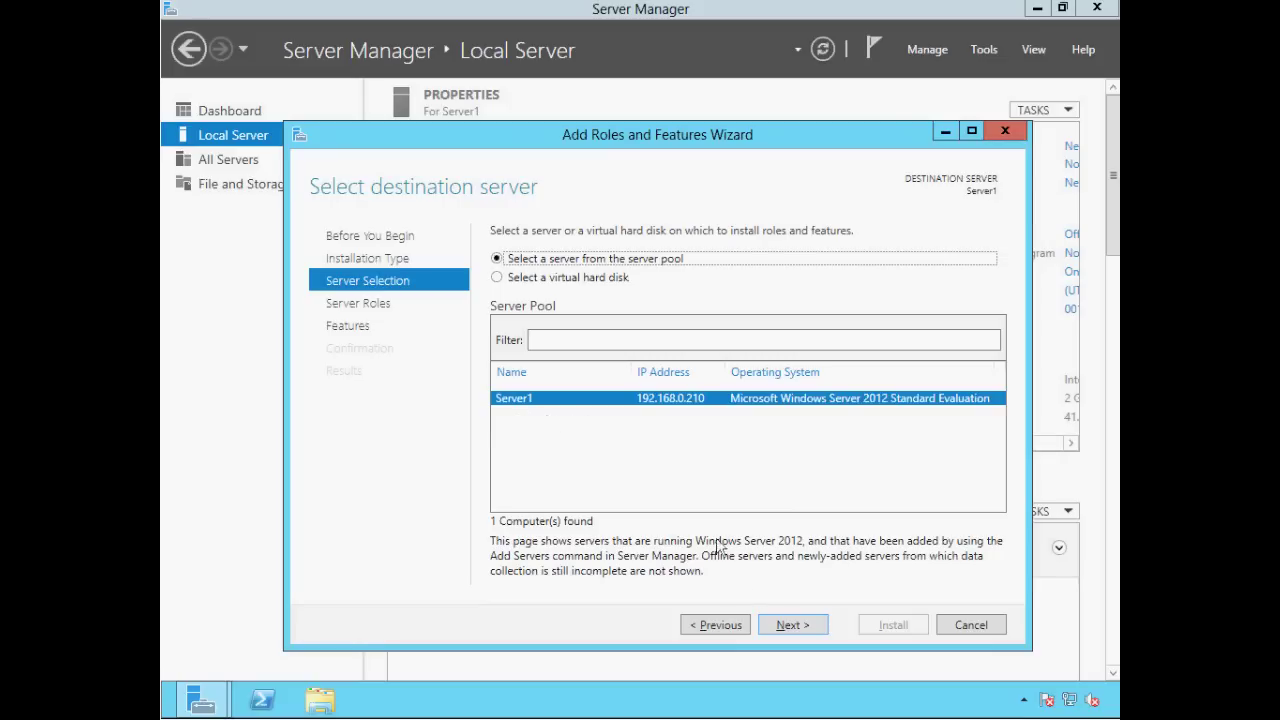
click(804, 628)
Select Active Directory Domain Services plus its required management features and advance to Features
key(alt)
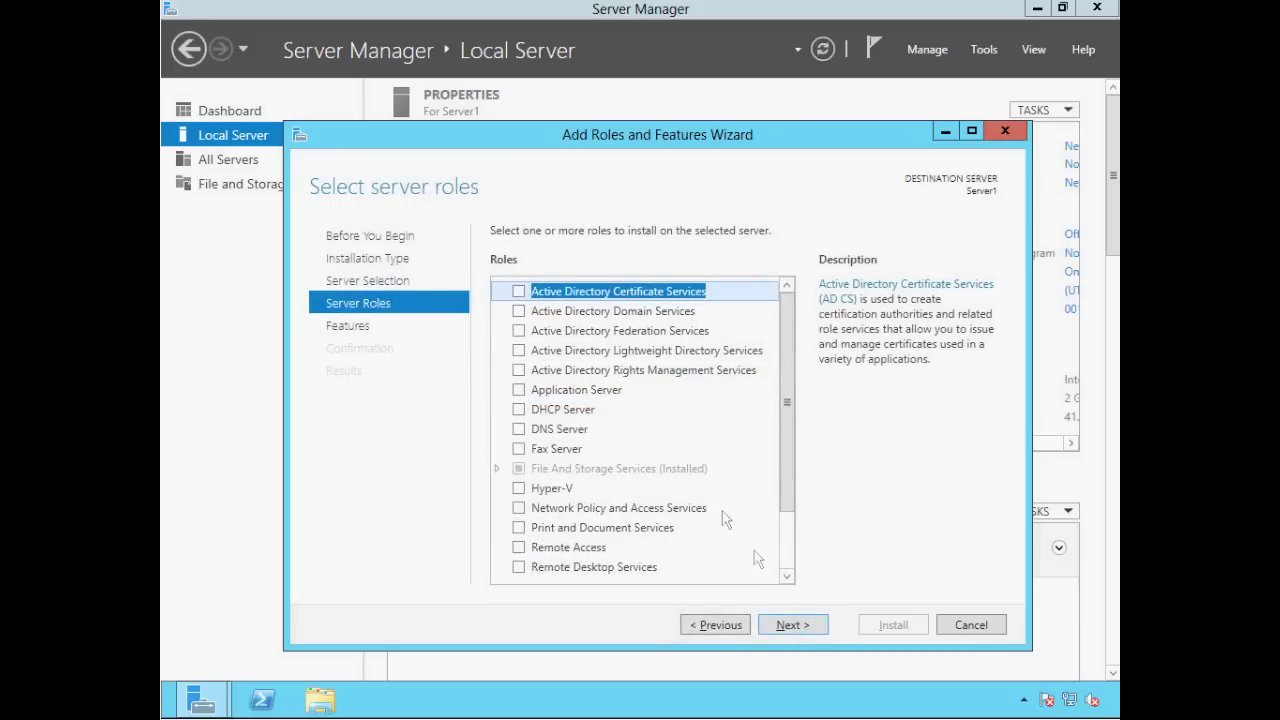
click(518, 311)
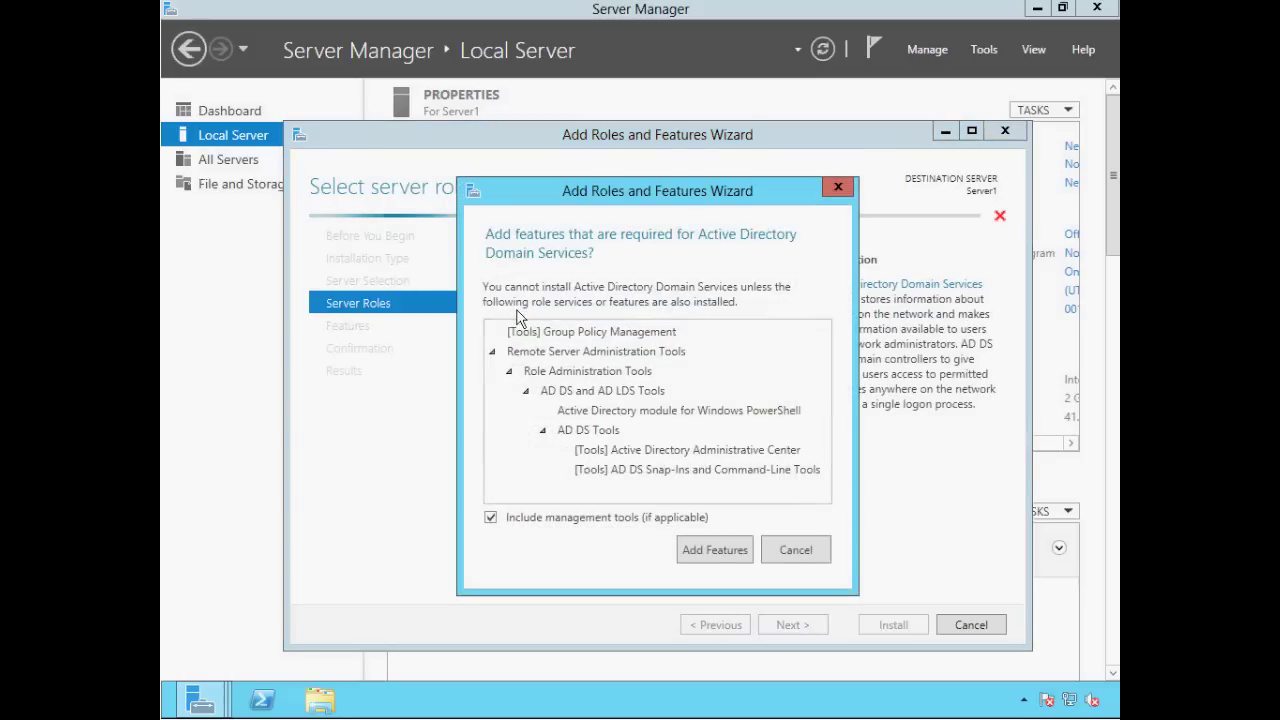
click(710, 557)
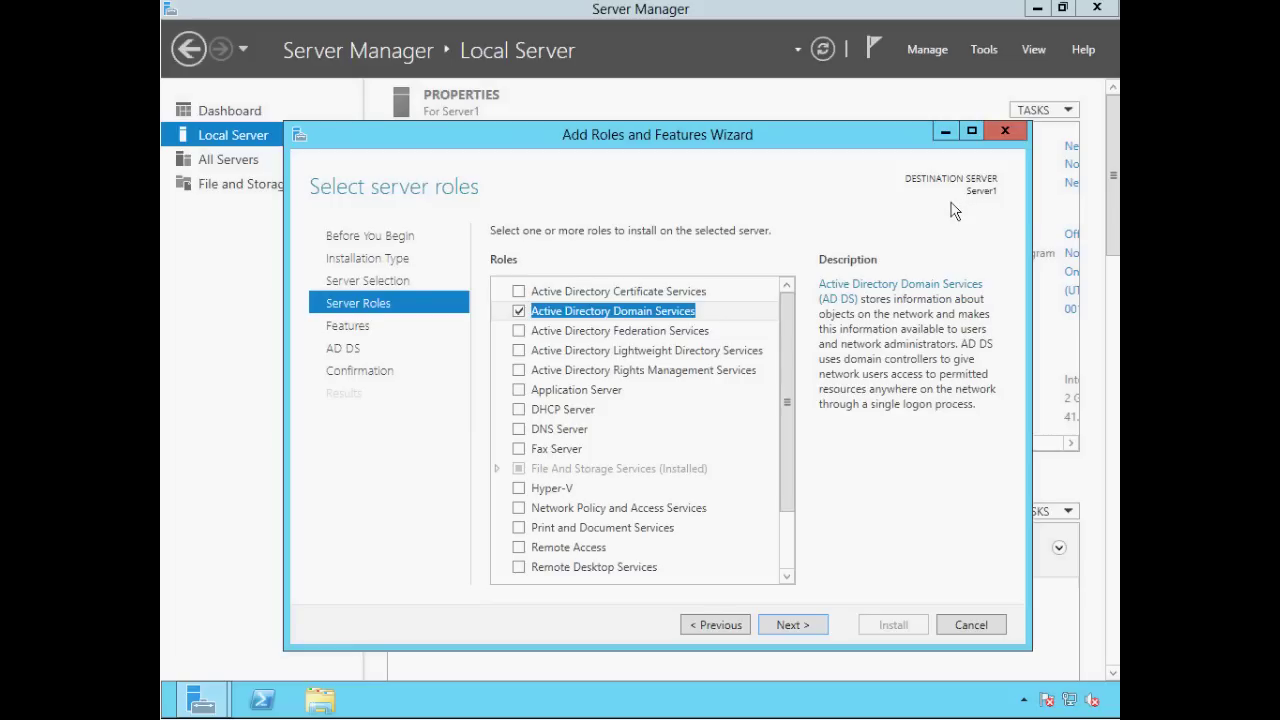
click(807, 628)
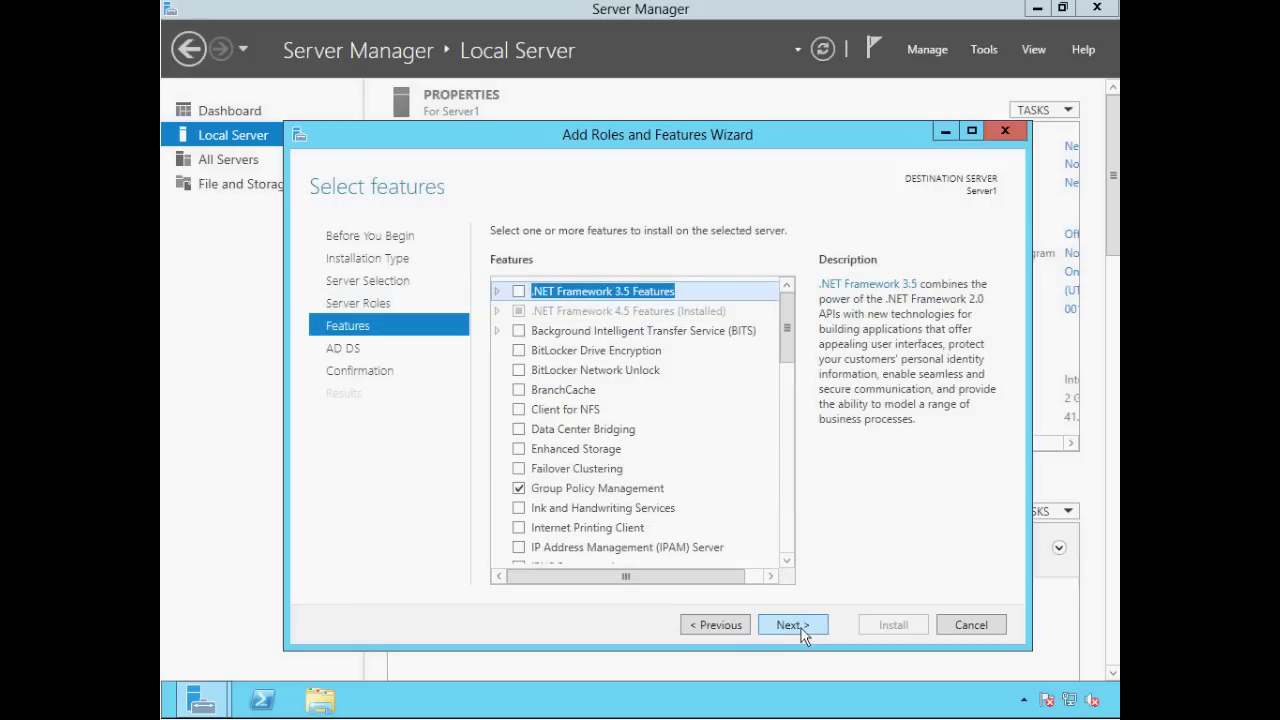
Keep default features and pass the AD DS notes to reach the confirmation page
click(807, 632)
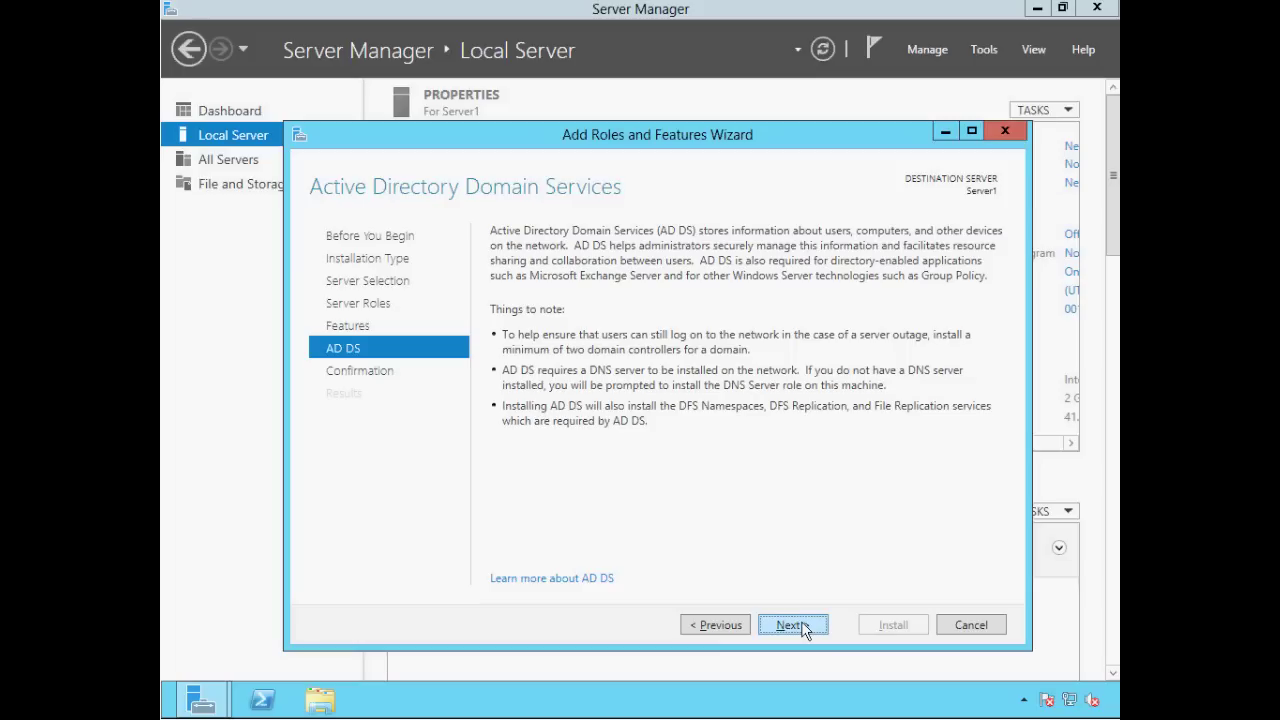
click(801, 624)
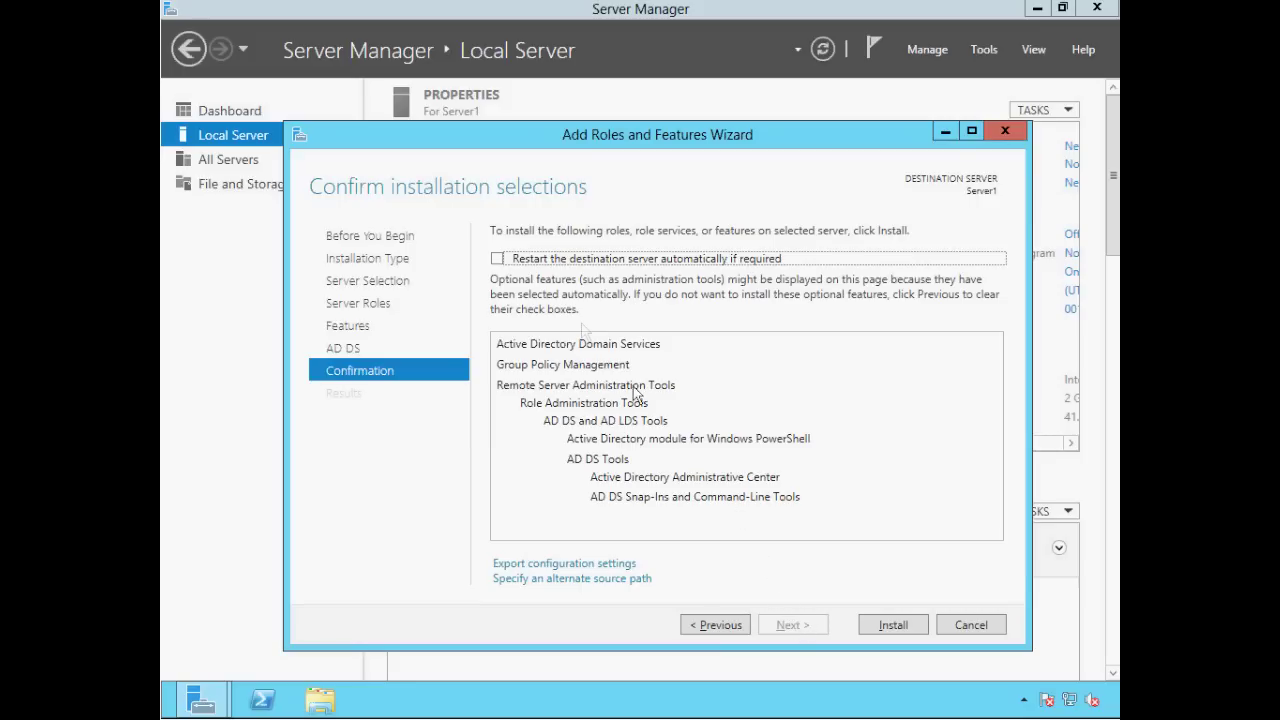
Enable 'Restart the destination server automatically if required', confirming Yes in the prompt
click(499, 260)
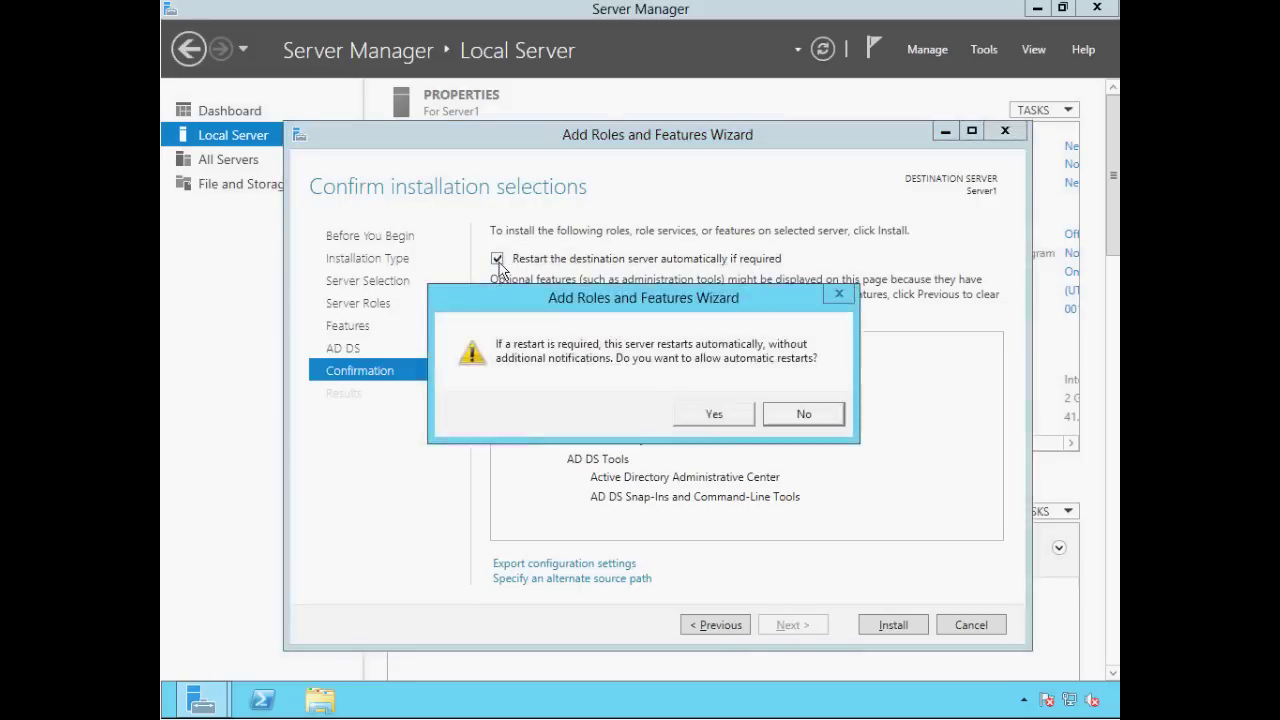
click(716, 416)
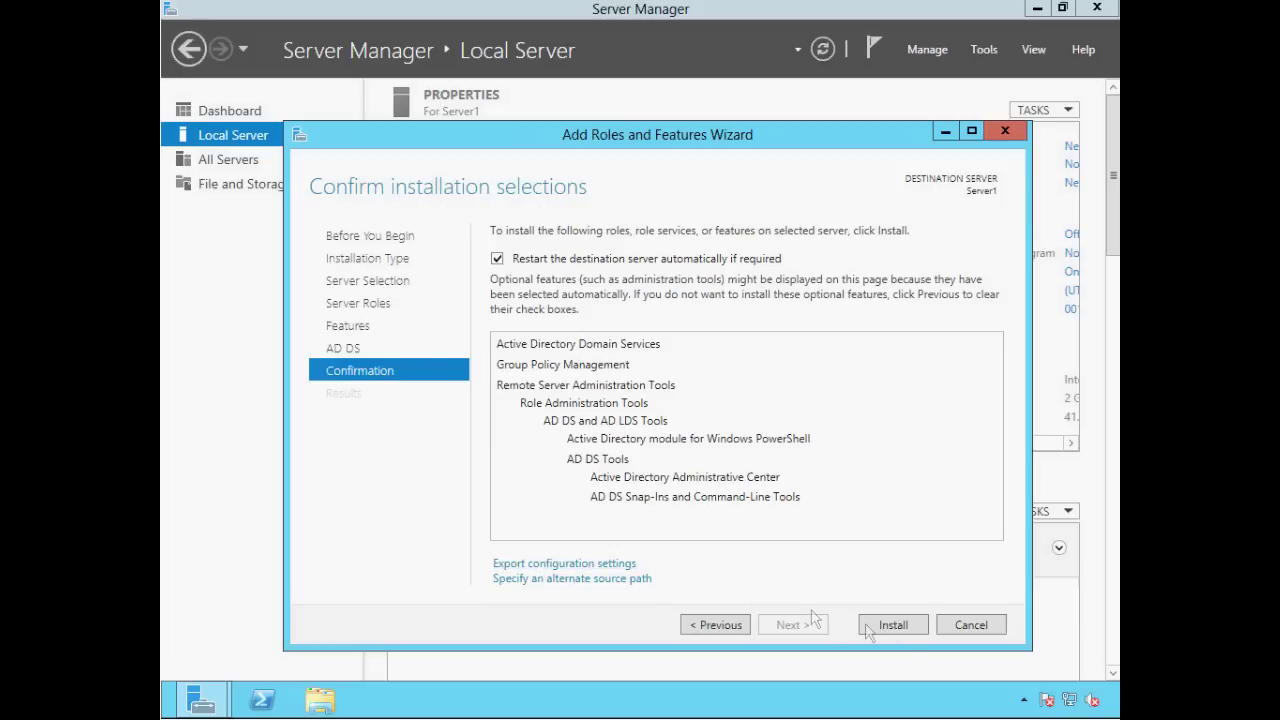
Install AD DS and its tools, then close the wizard once installation succeeds
click(893, 625)
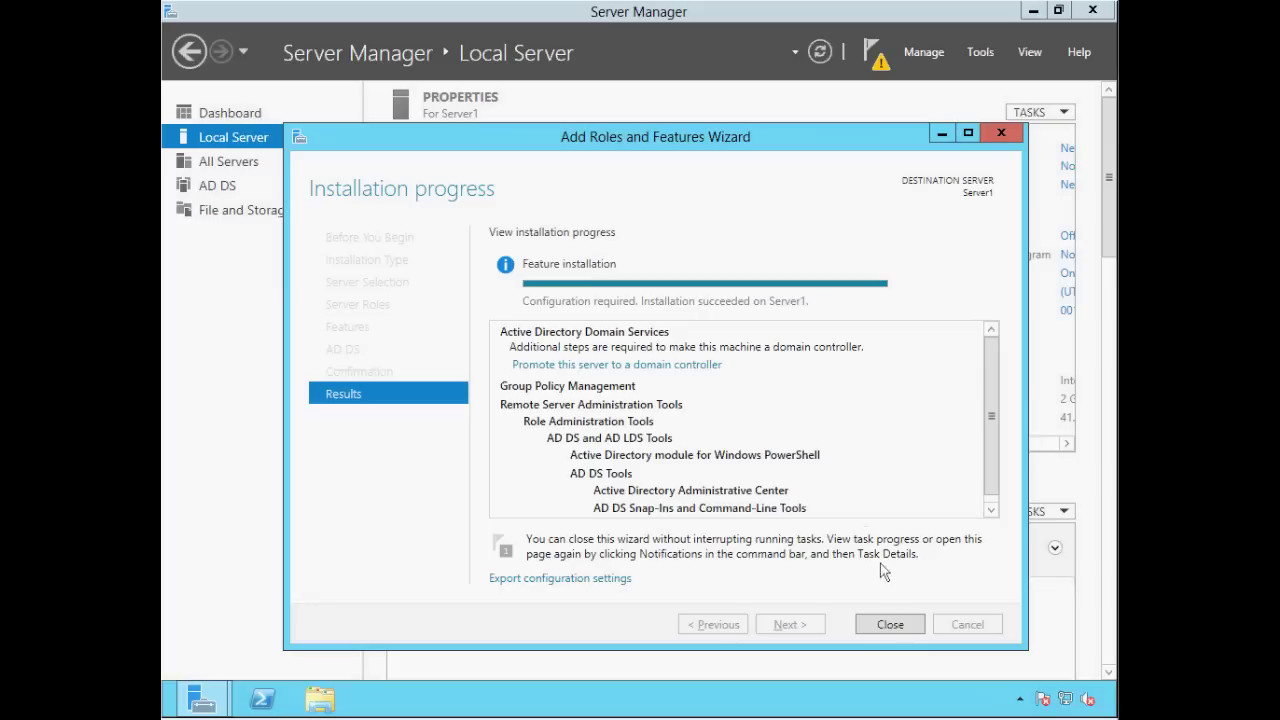
click(903, 627)
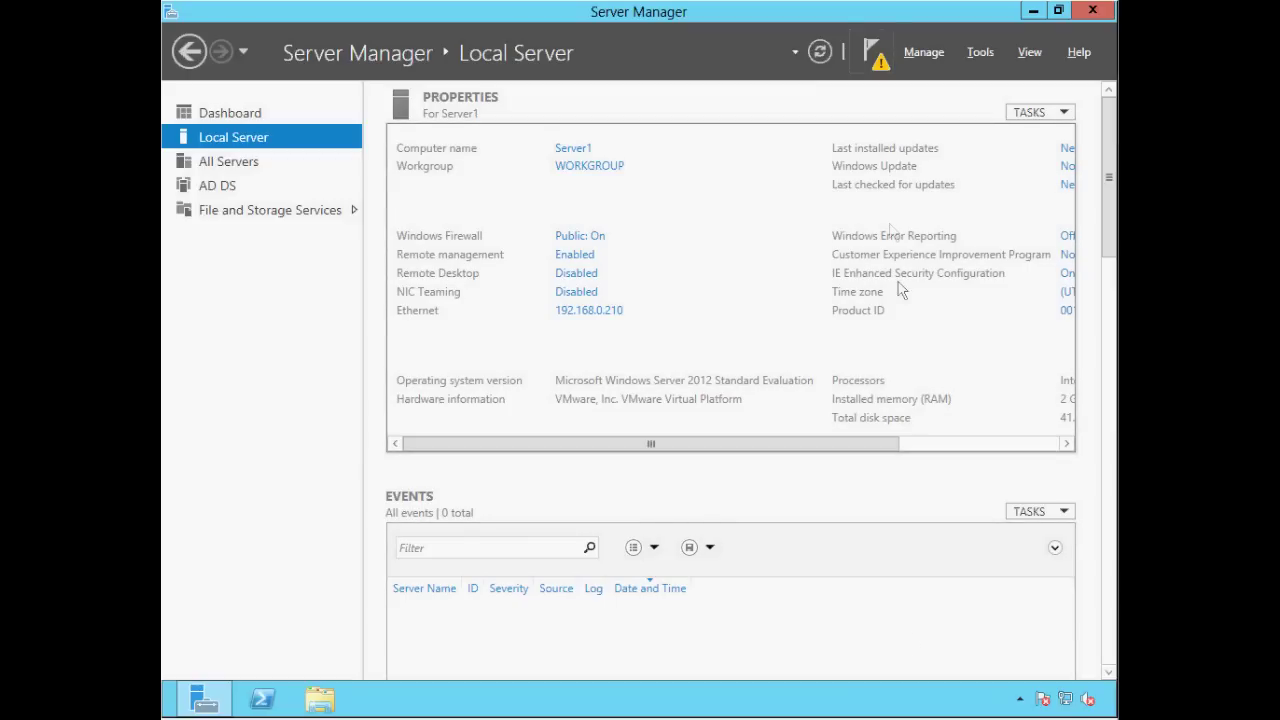
Open the Notifications flag to see the AD DS post-deployment configuration task
click(870, 62)
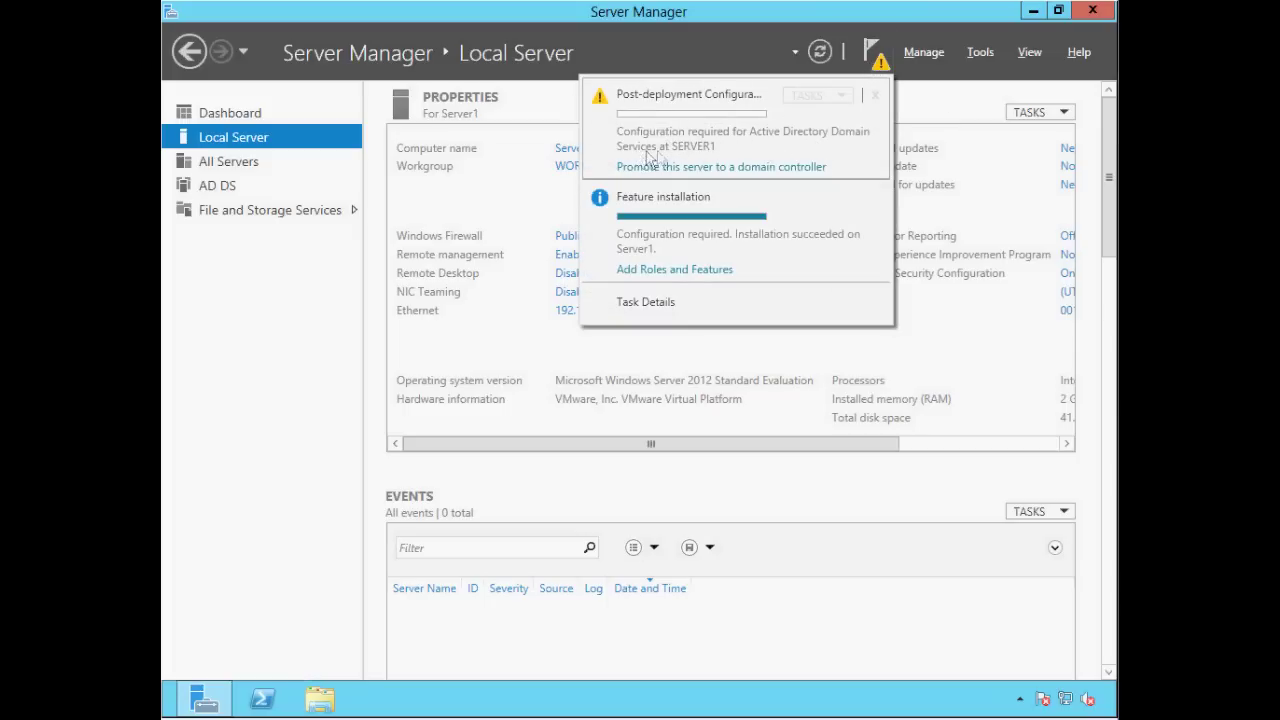
Launch domain controller promotion and choose a new forest with root domain ittaster.local
click(724, 167)
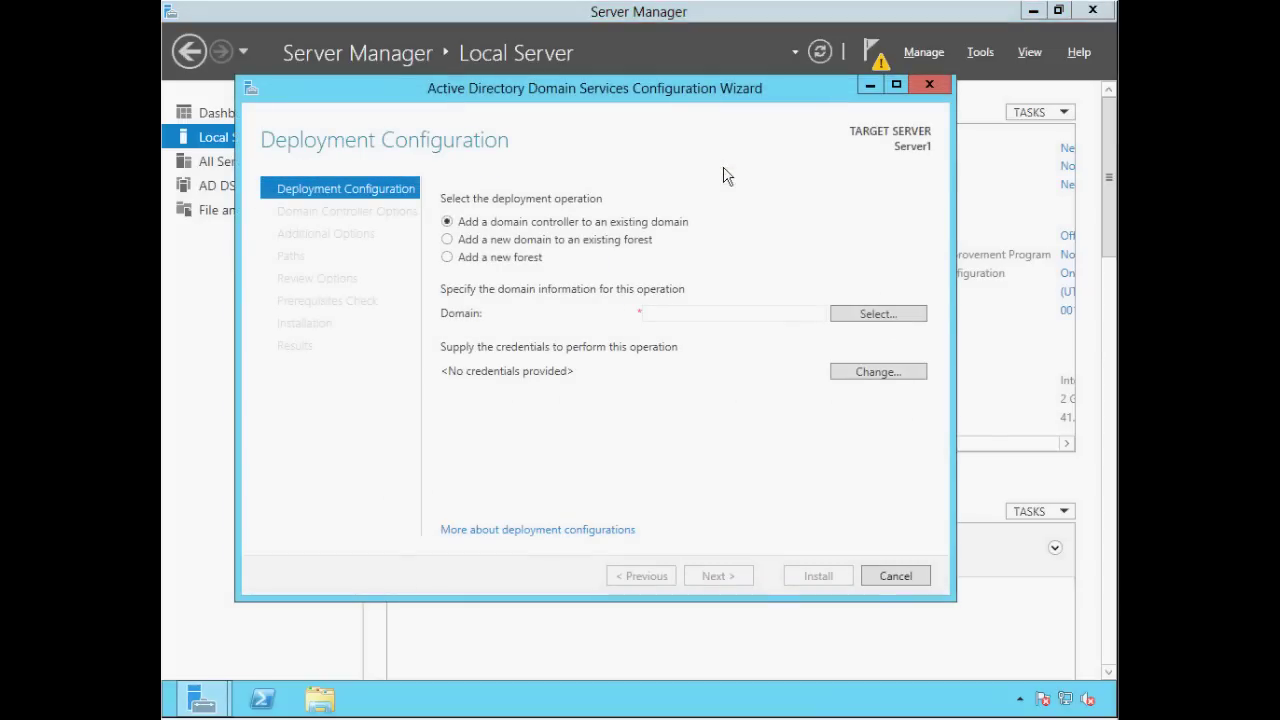
key(alt)
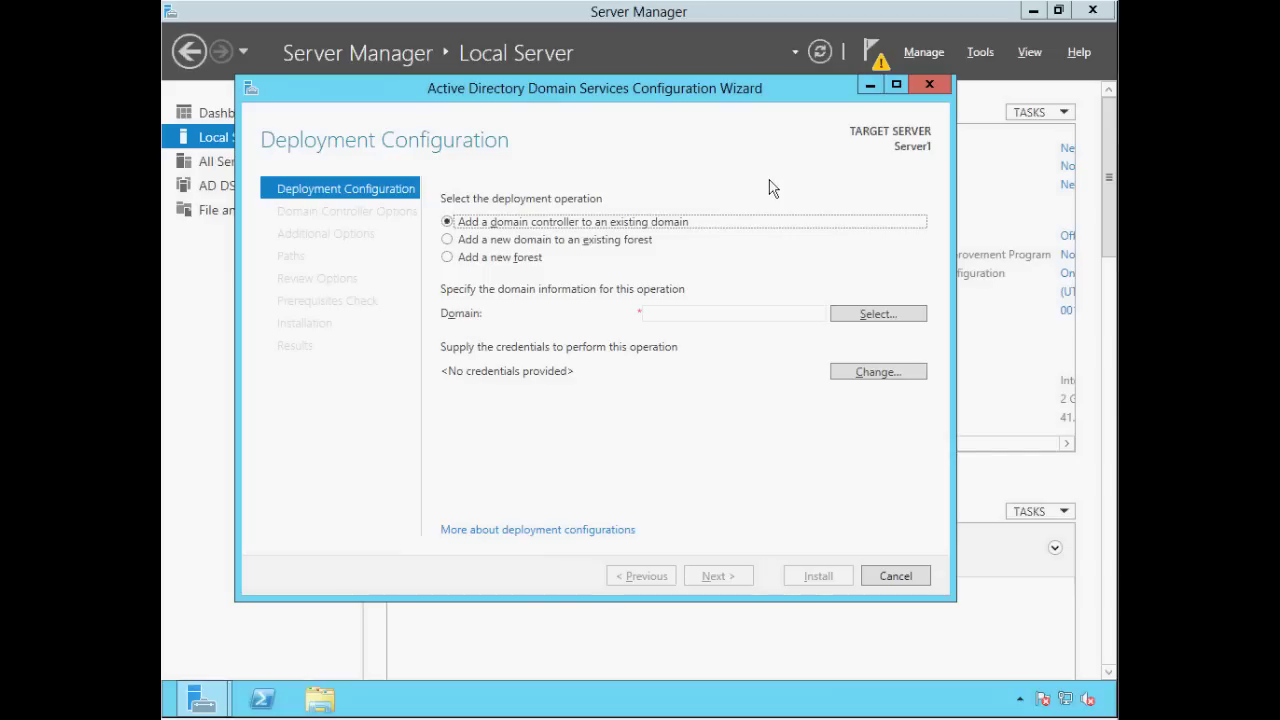
click(448, 260)
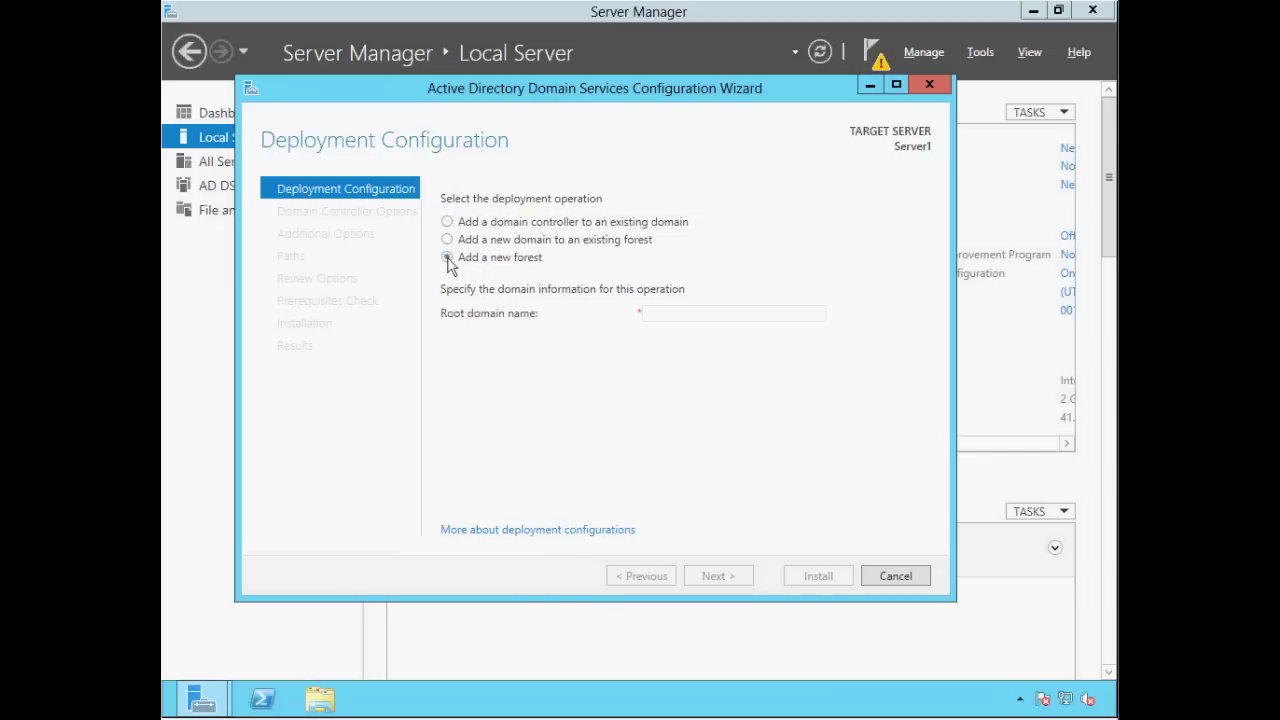
click(658, 315)
text(ittaster.local)
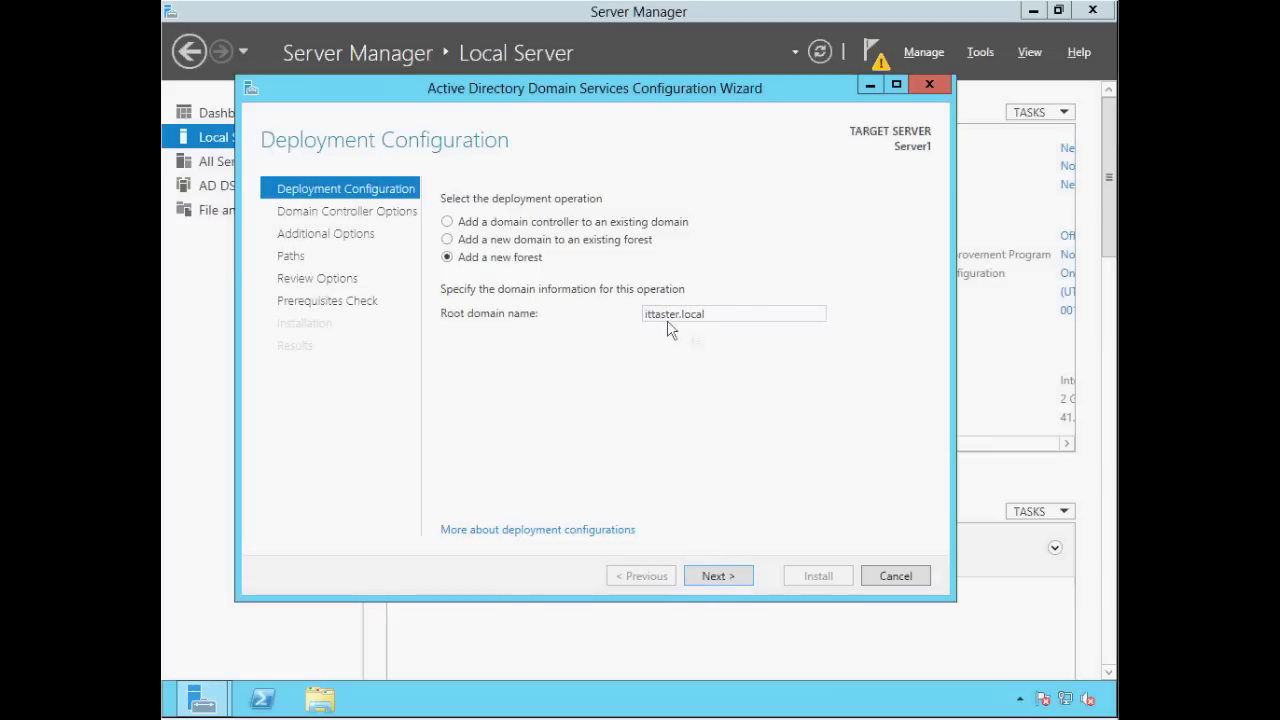
Keep forest and domain functional levels at Windows Server 2012 on Domain Controller Options
click(719, 578)
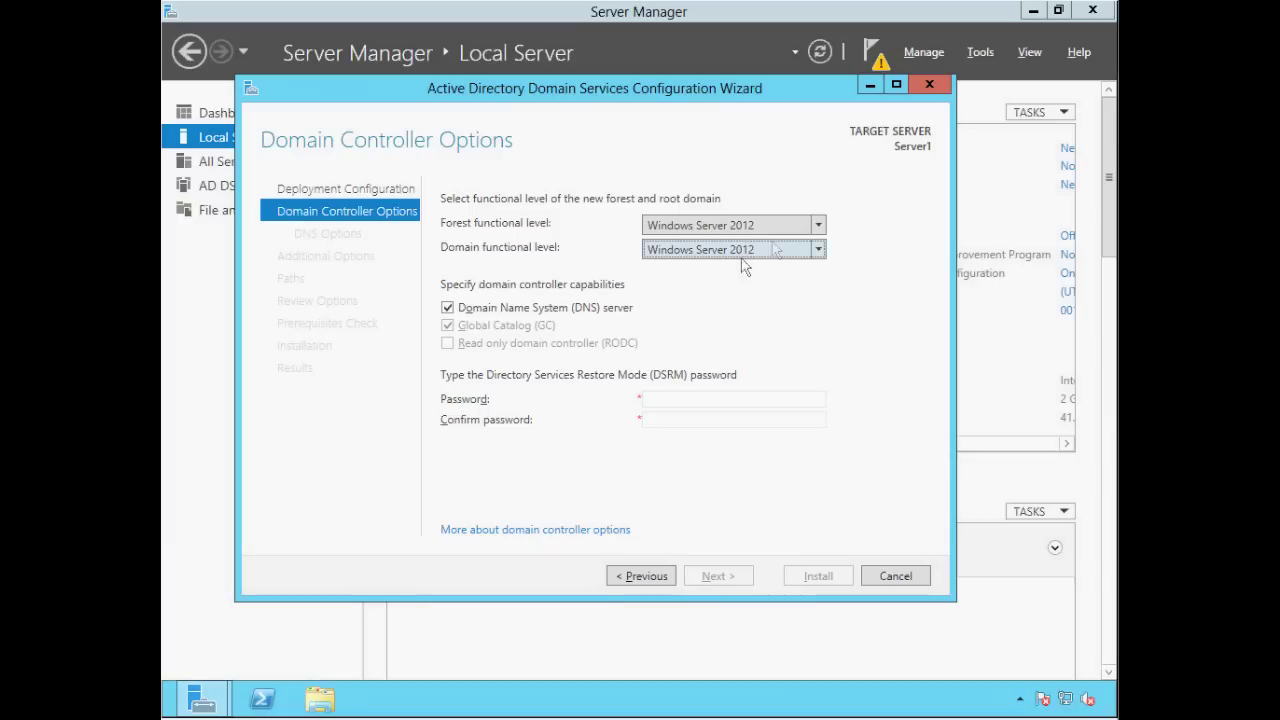
click(818, 226)
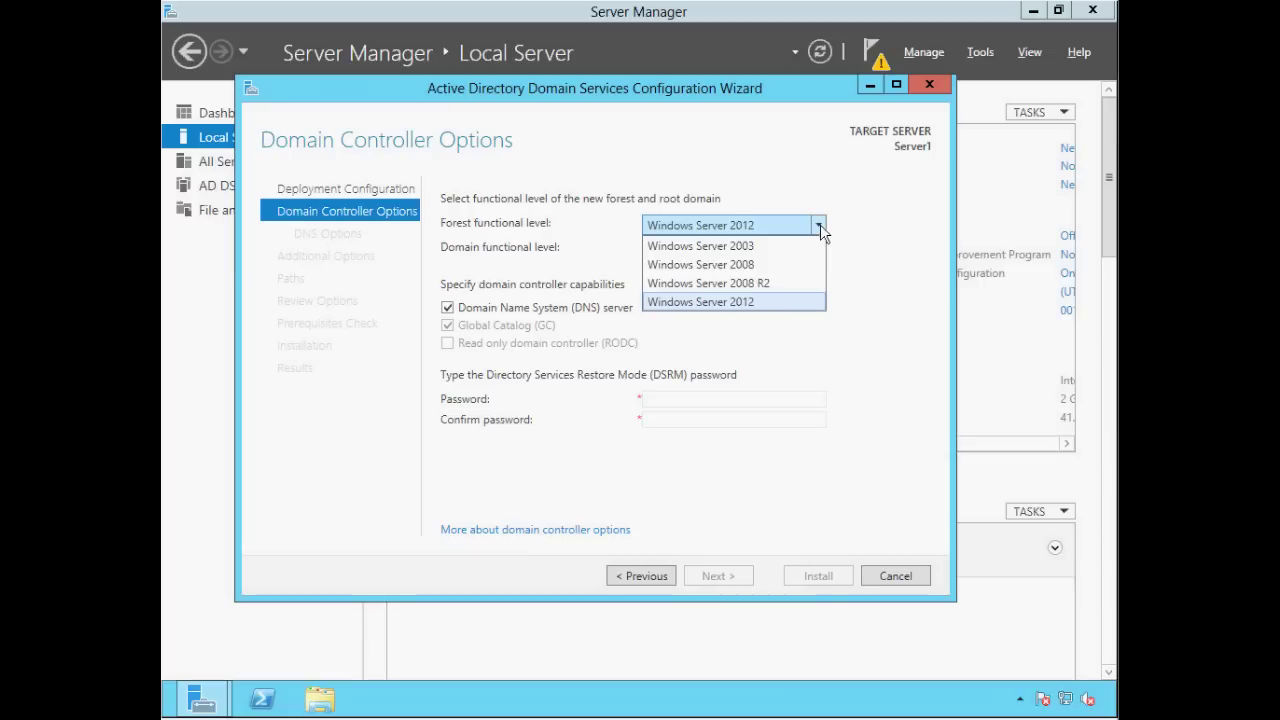
click(852, 302)
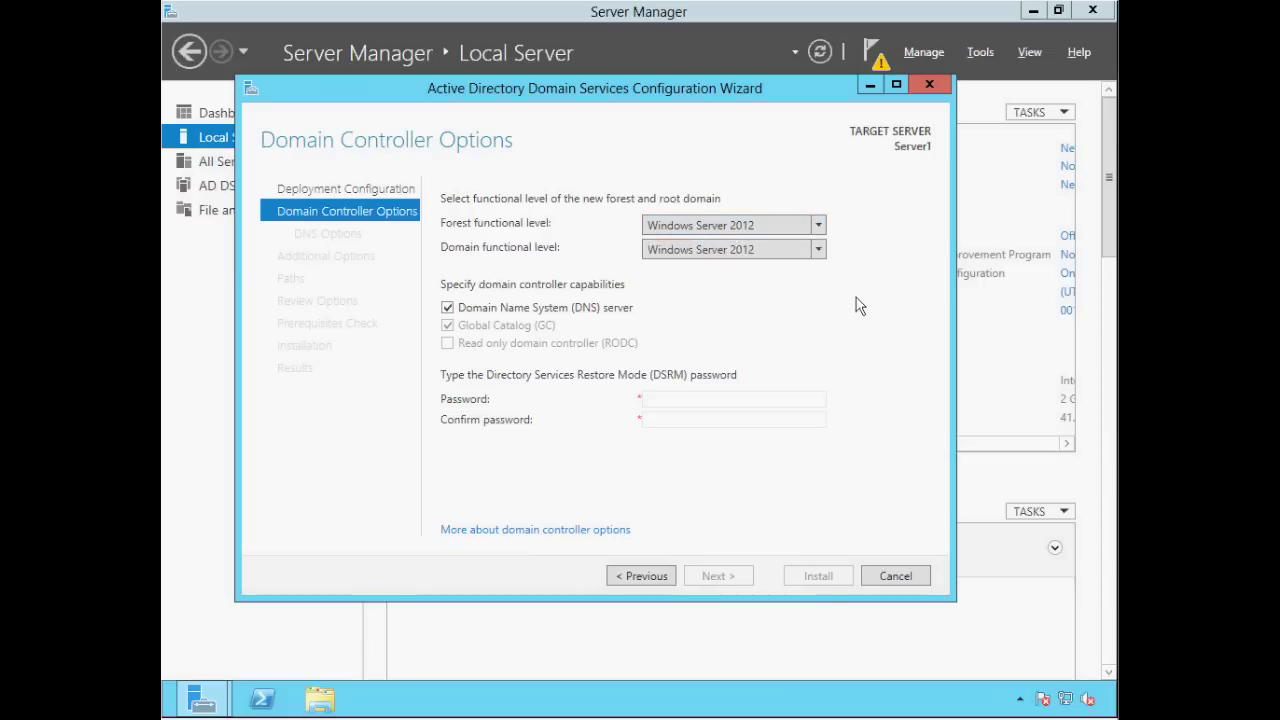
click(817, 251)
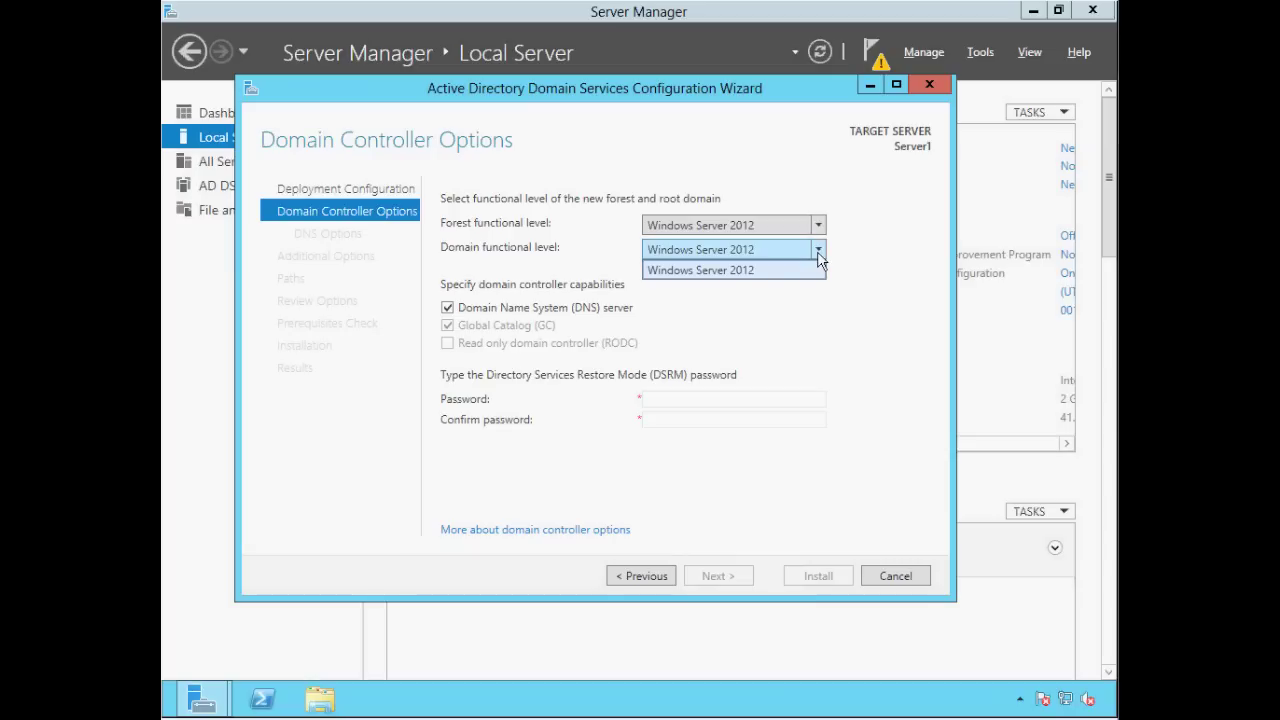
click(827, 314)
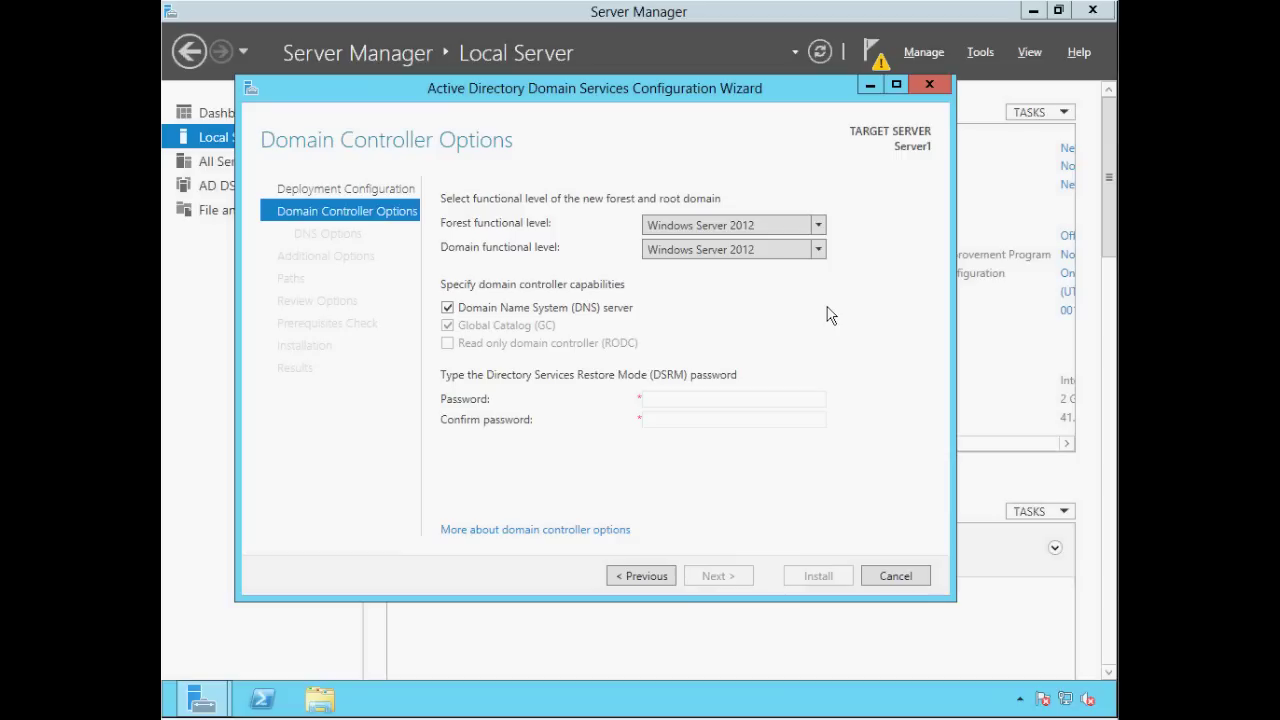
key(Tab)
Enter the DSRM password in both the Password and Confirm password fields
click(659, 399)
click(660, 399)
key(Tab)
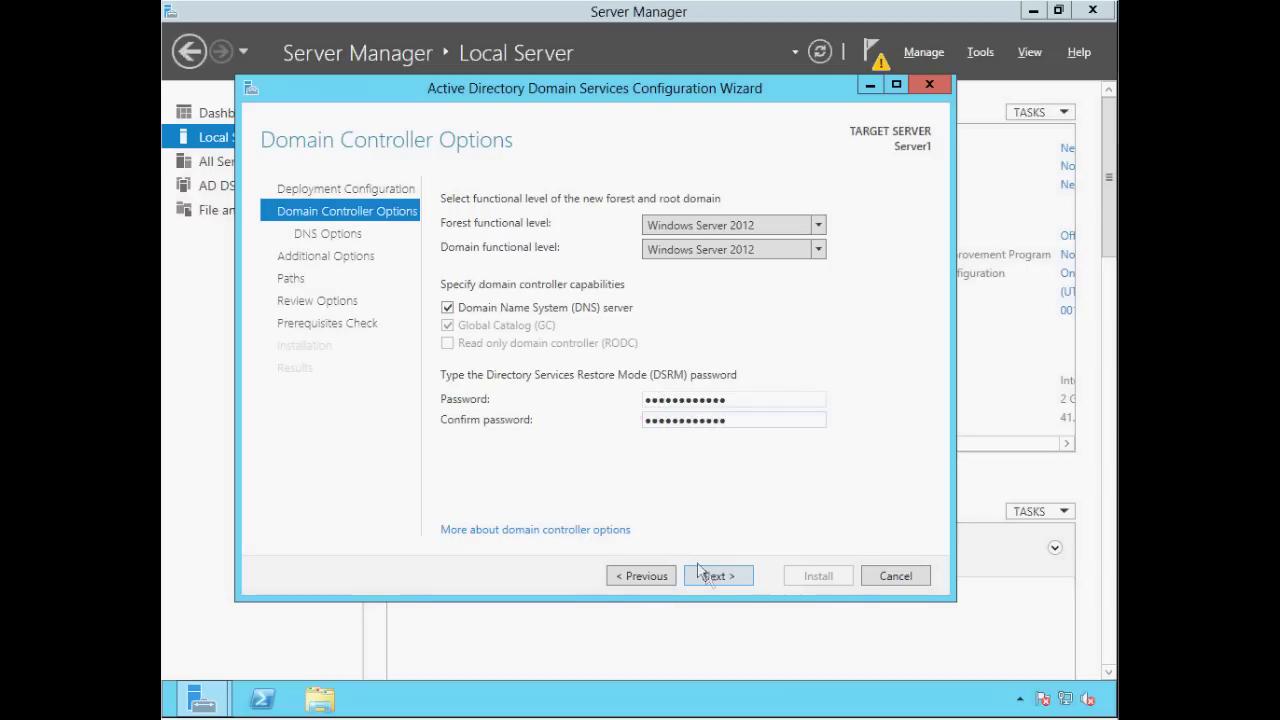
Move past Domain Controller Options and DNS Options, leaving DNS delegation unchecked
click(707, 571)
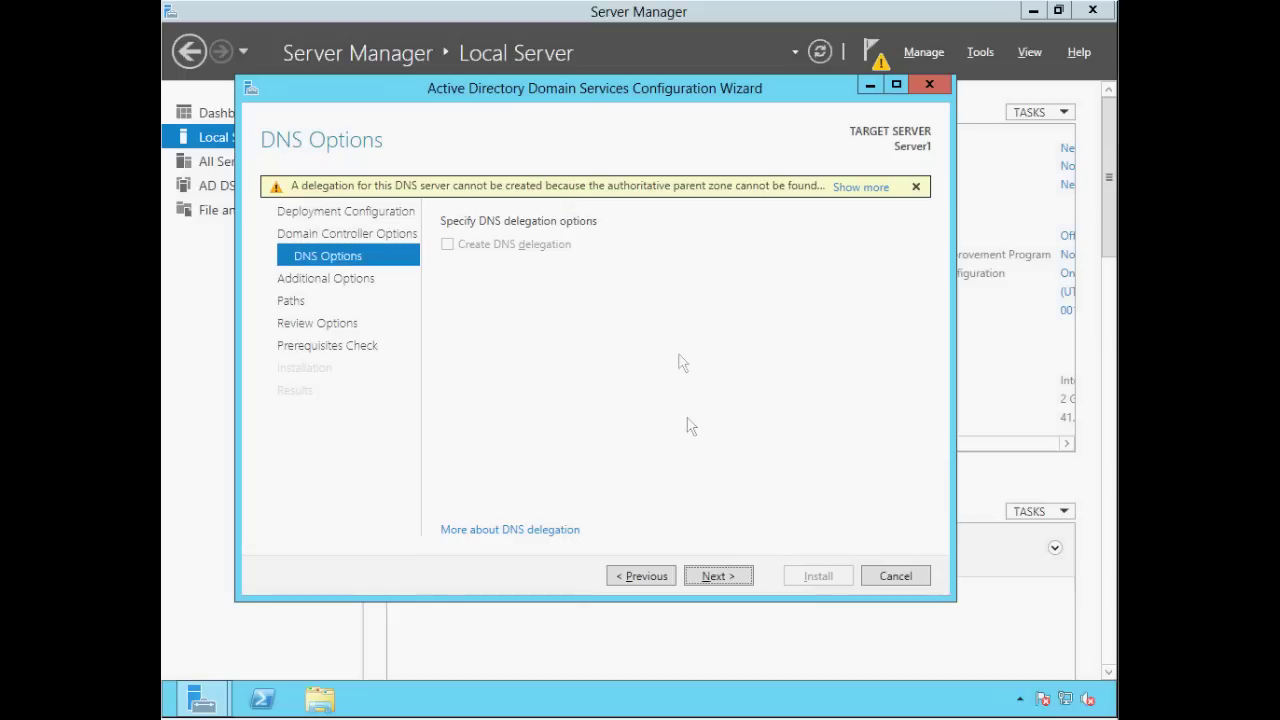
click(714, 578)
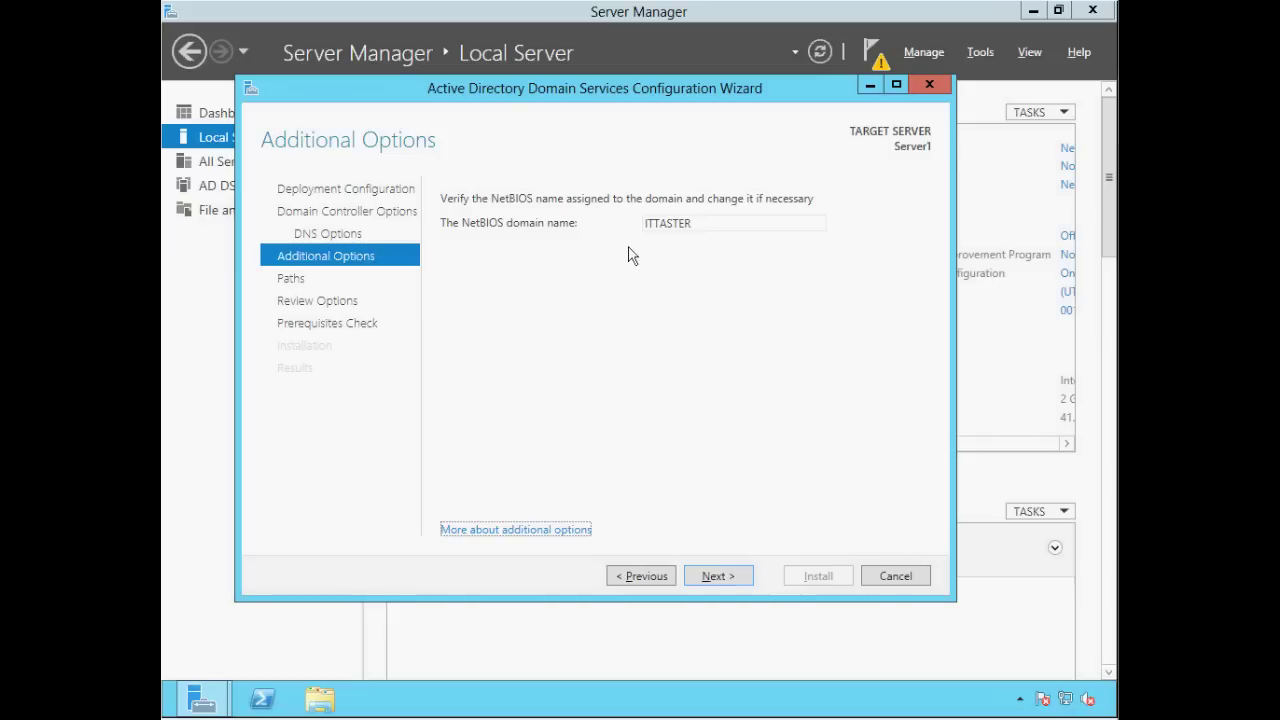
Accept NetBIOS name ITTASTER and the default AD DS paths, then scroll the review summary
click(716, 577)
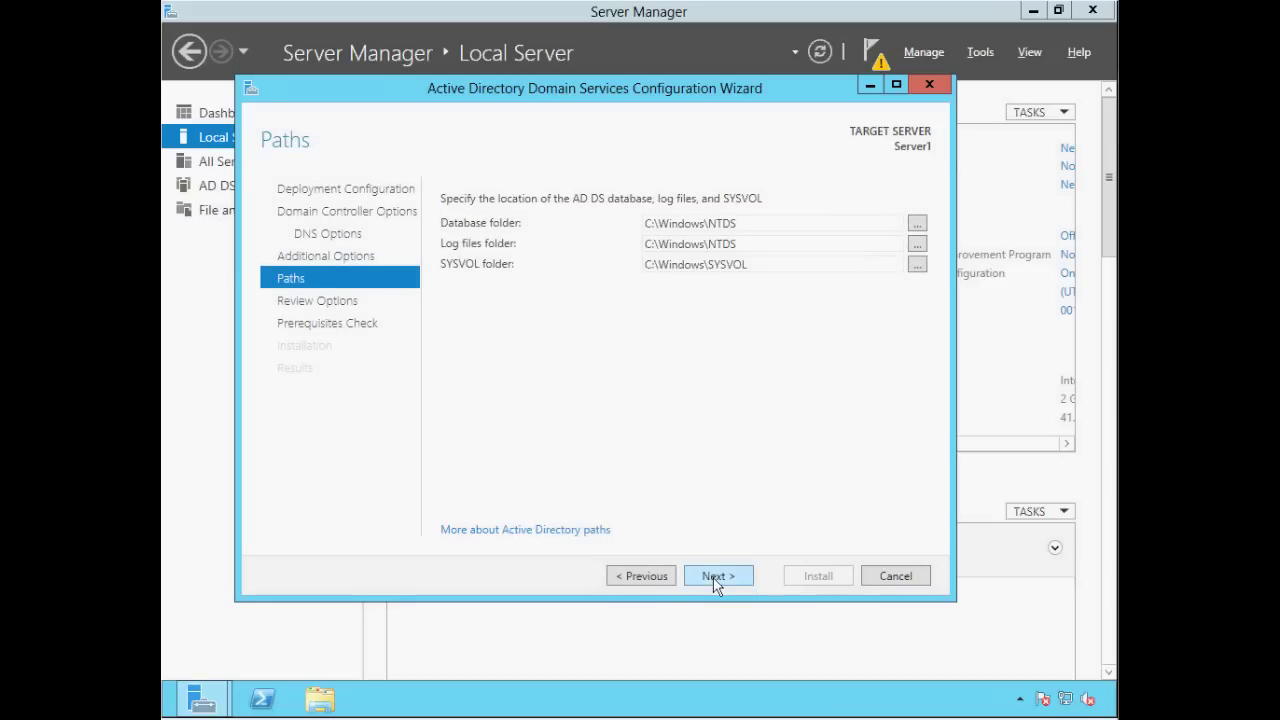
click(715, 580)
click(715, 580)
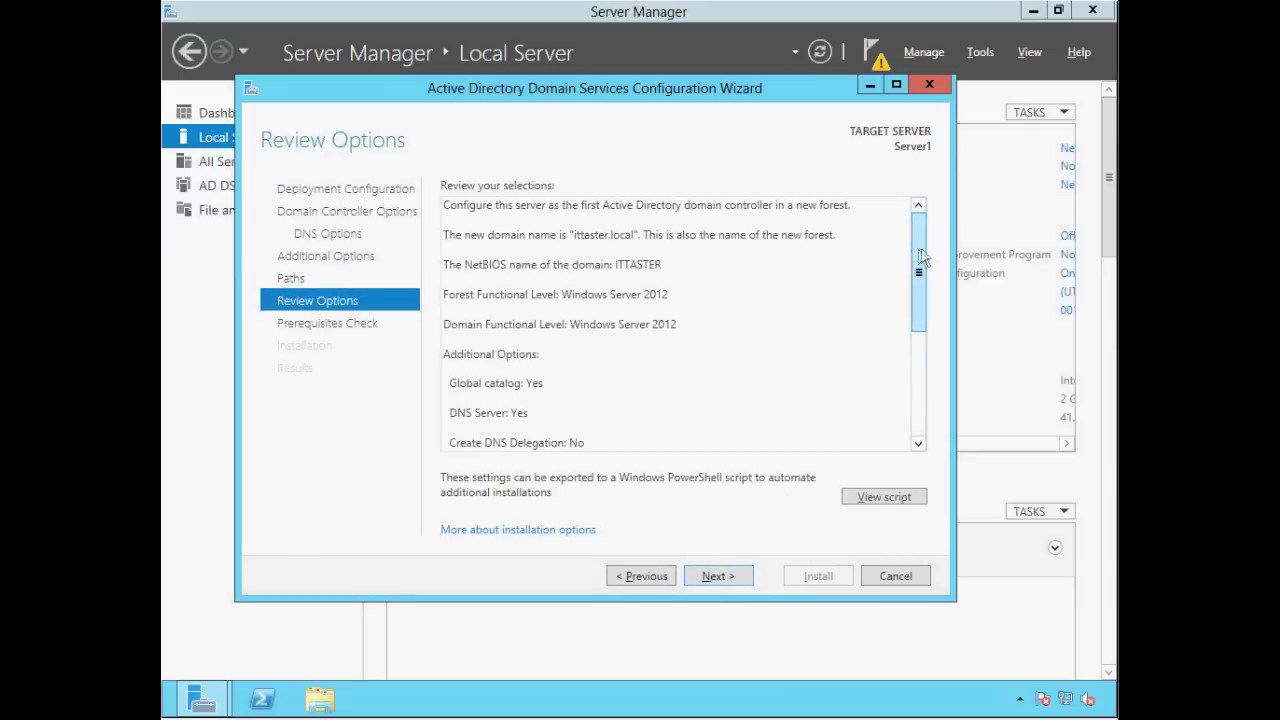
mouse_move(920, 257)
mouse_down()
mouse_move(920, 371)
mouse_move(936, 333)
mouse_move(914, 243)
mouse_up()
Run the prerequisites check, then install AD DS to make Server1 a domain controller
click(719, 579)
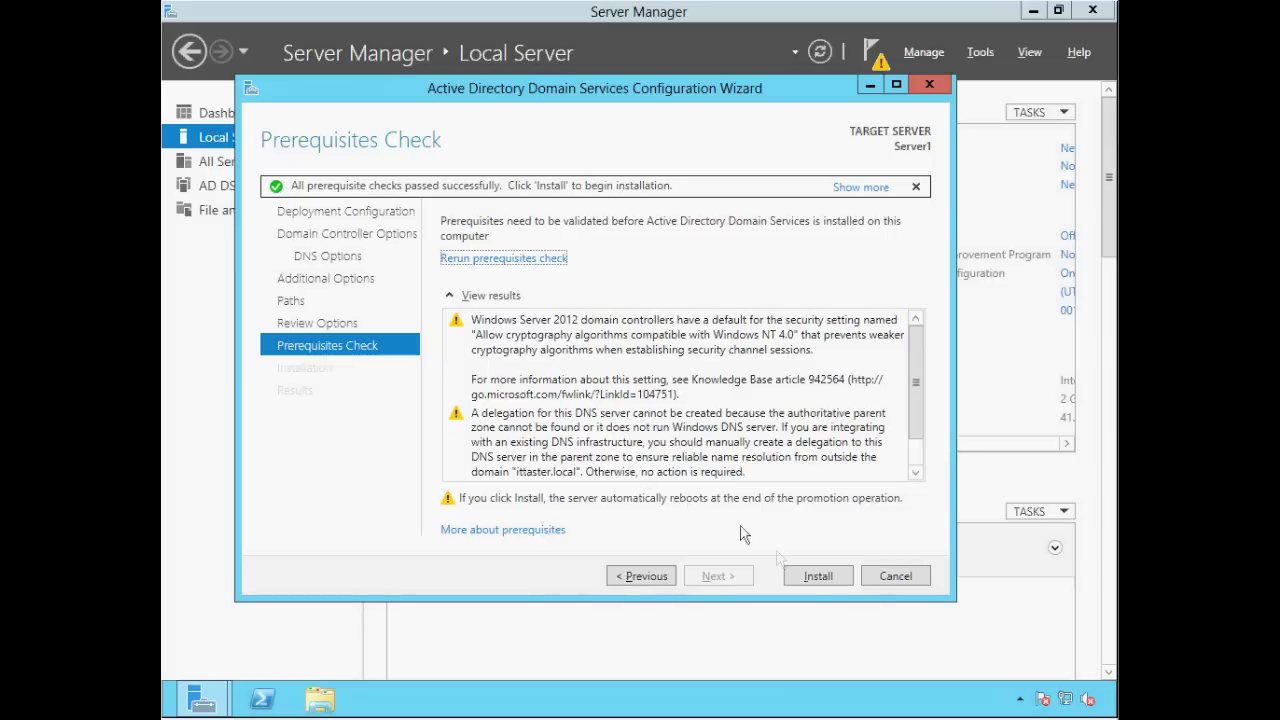
click(818, 578)
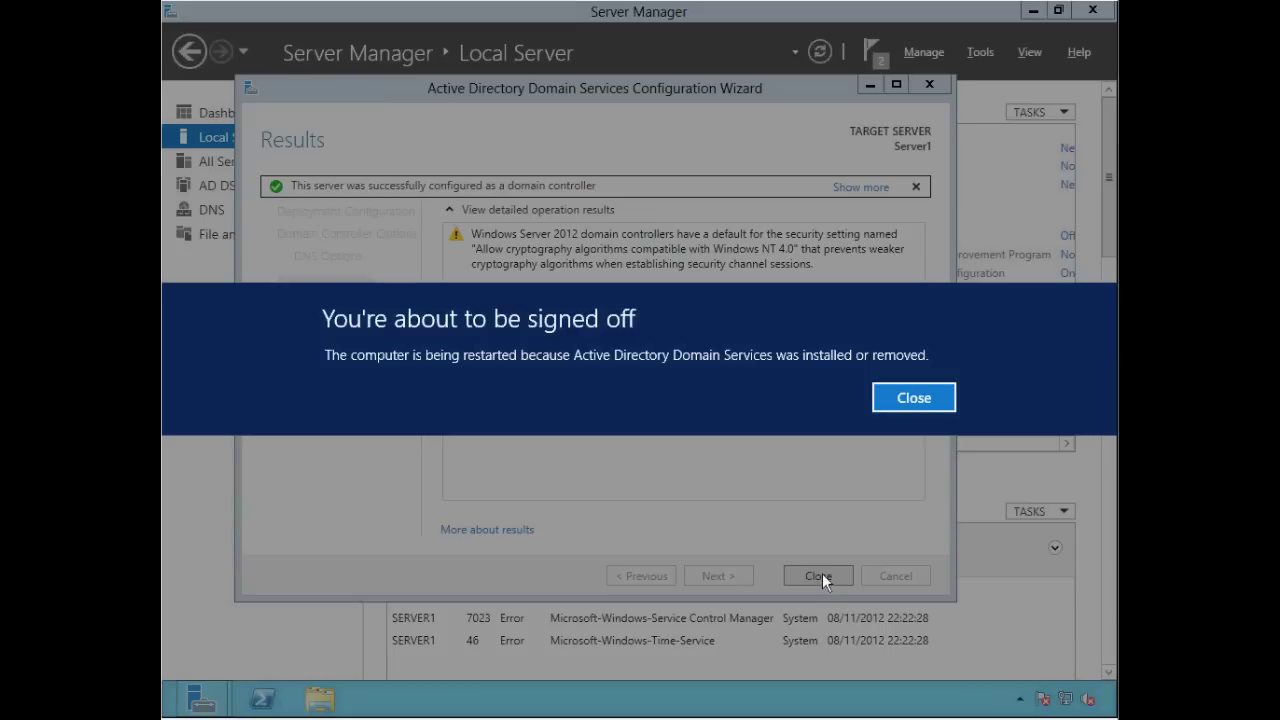
Dismiss the restart notice, then sign in as ITTASTER\Administrator with the account password
click(925, 395)
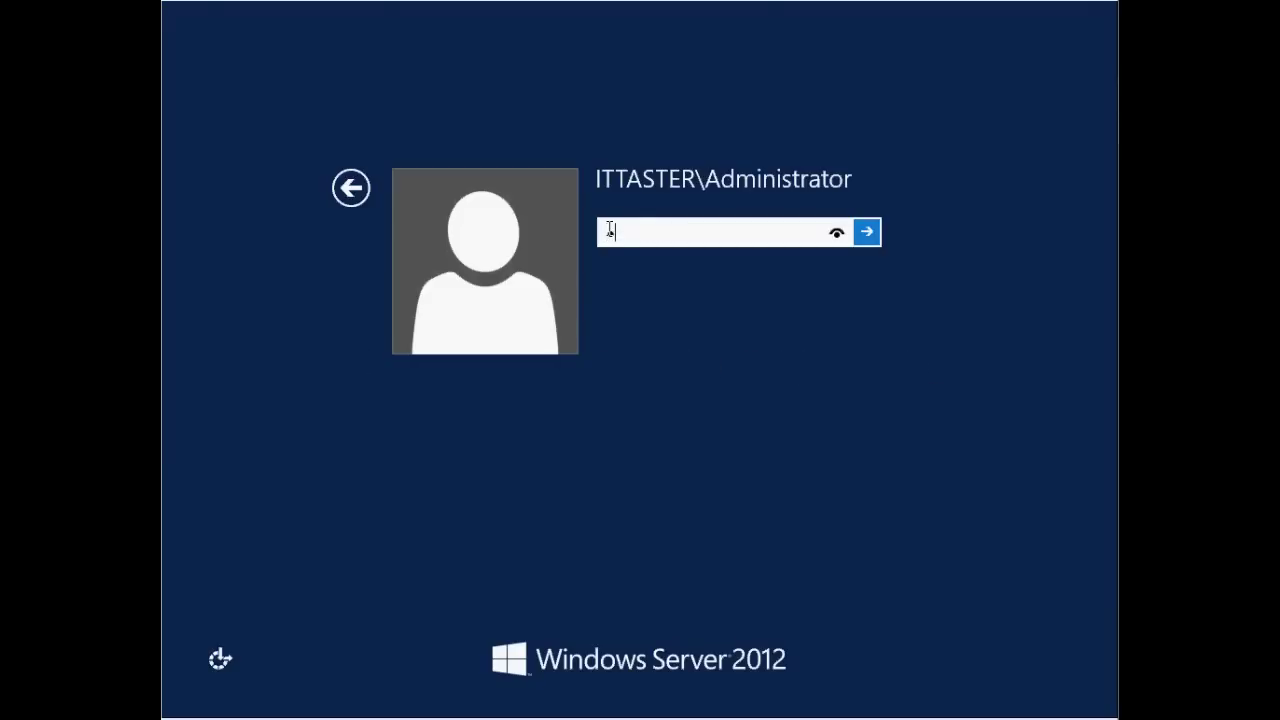
key(Return)
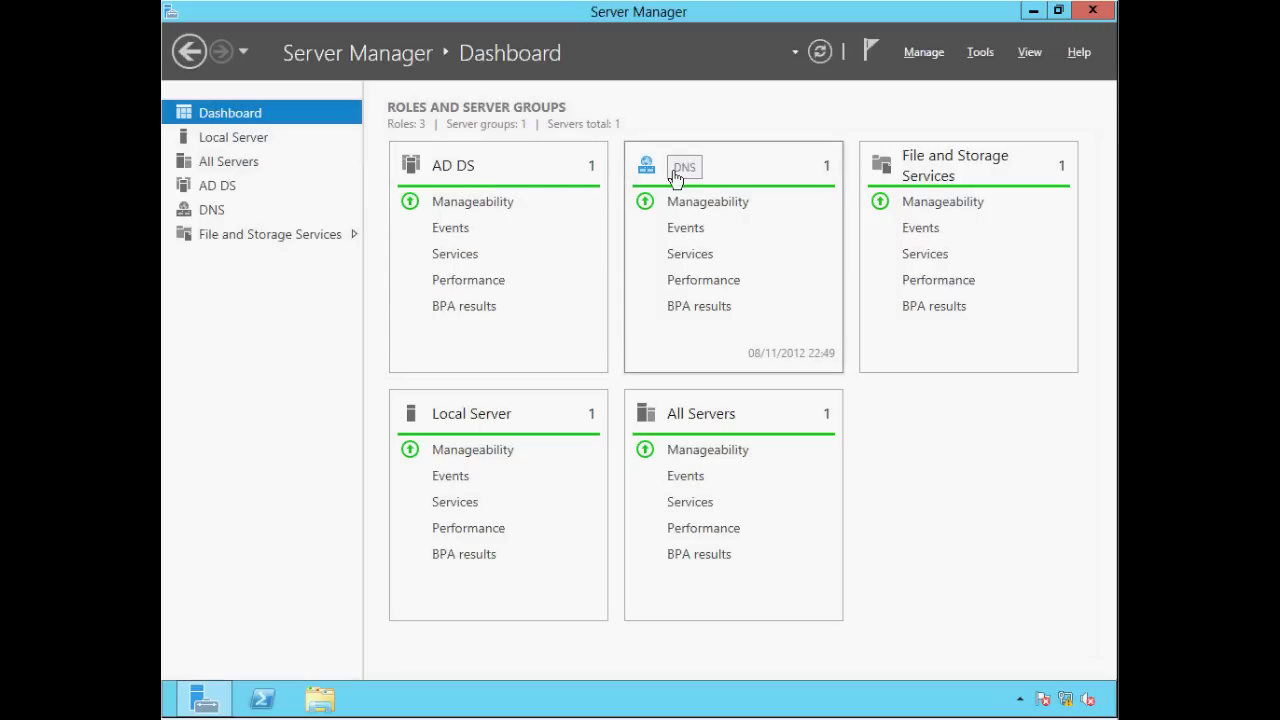
click(229, 143)
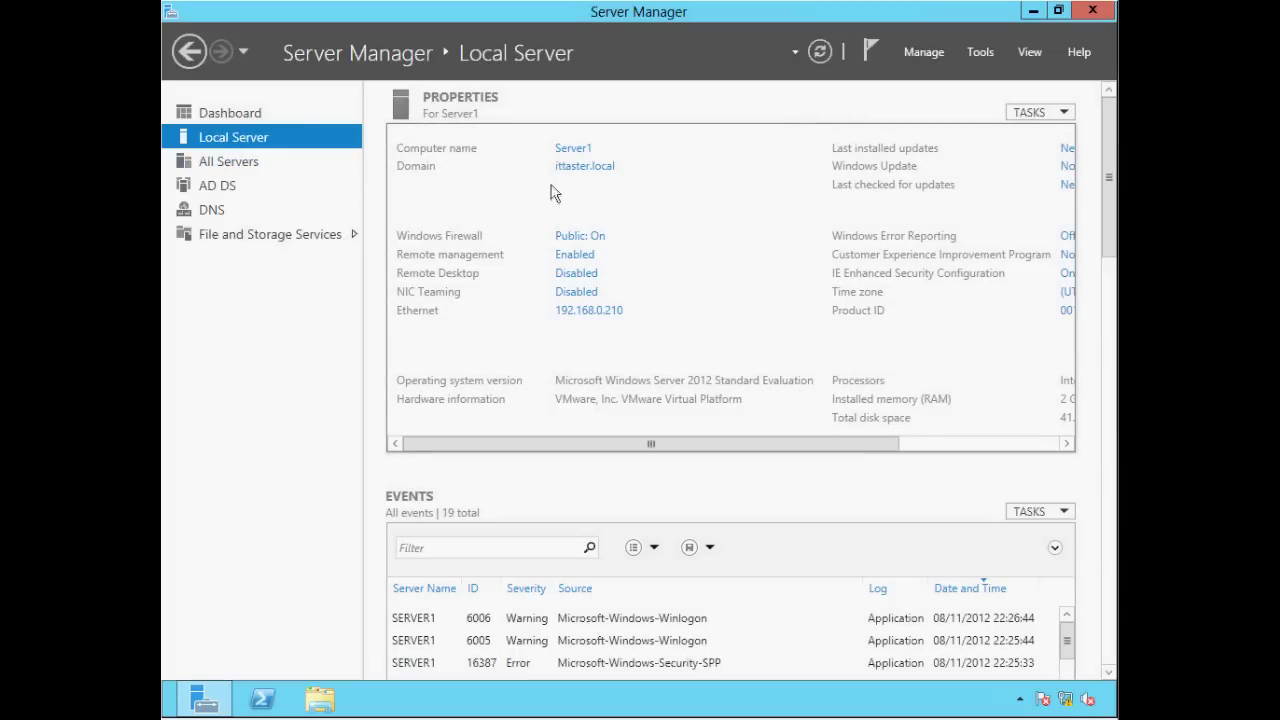
click(981, 55)
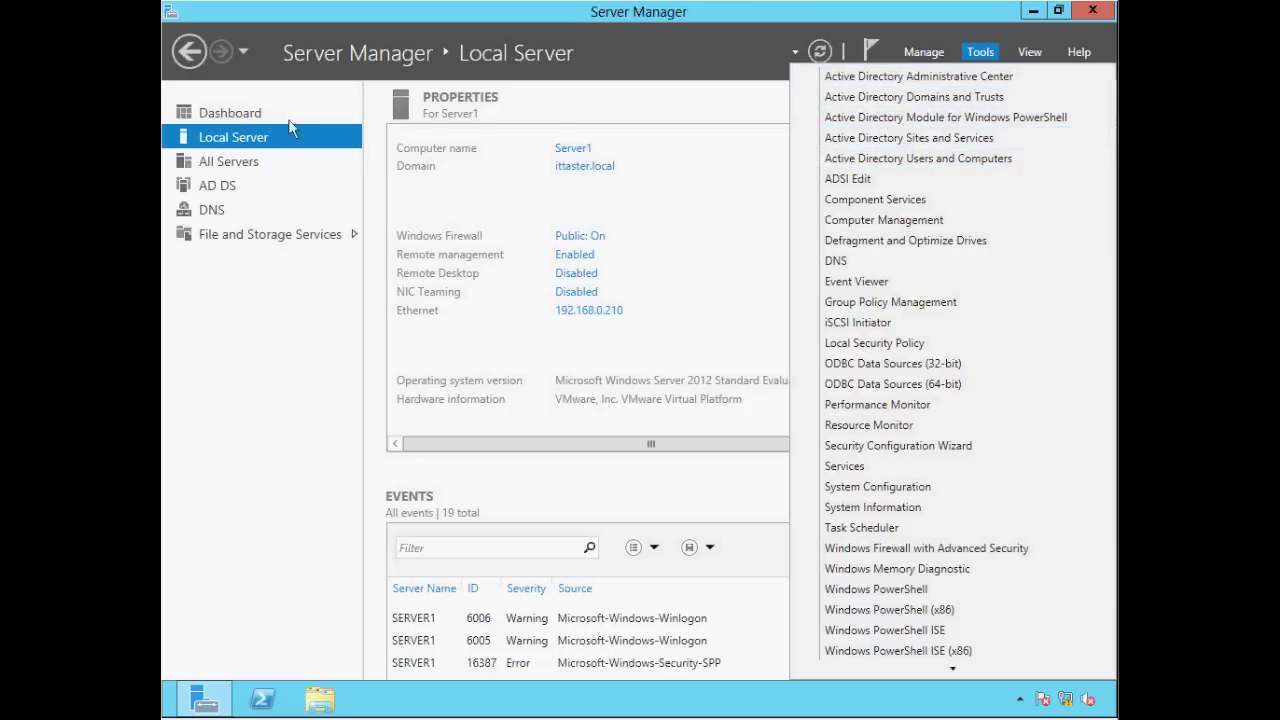
click(247, 118)
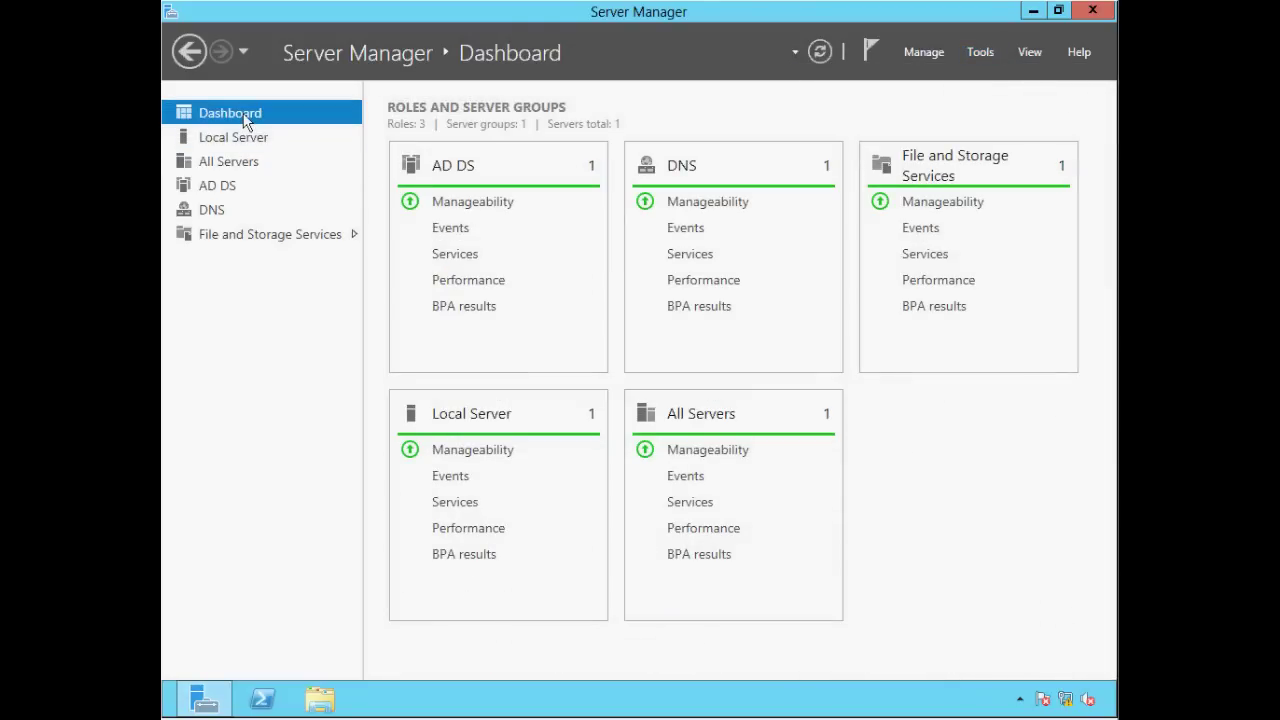